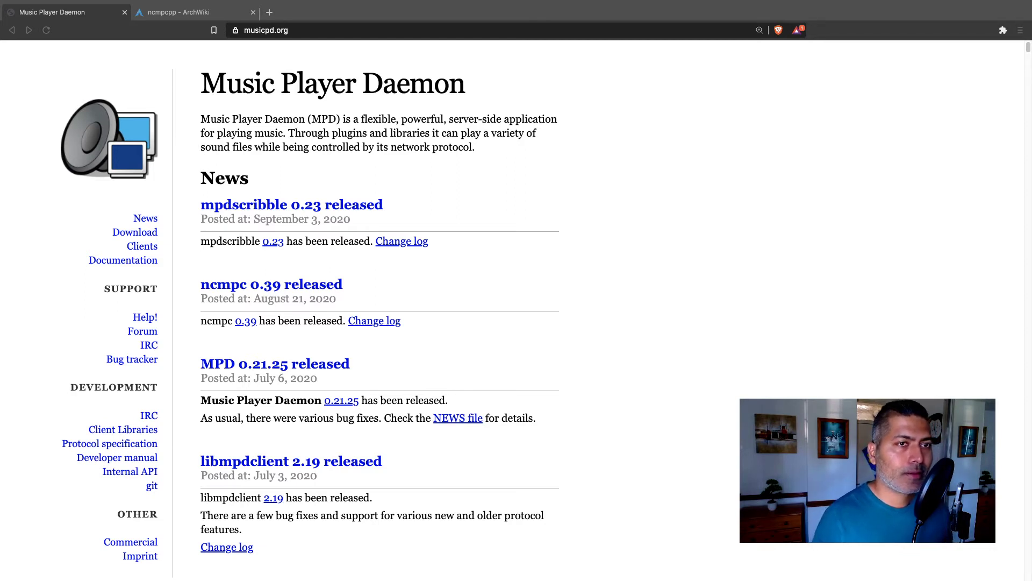
- Look over the Music Player Daemon news page and the ncmpcpp ArchWiki article, and switch to the terminal
left_click(623, 314)
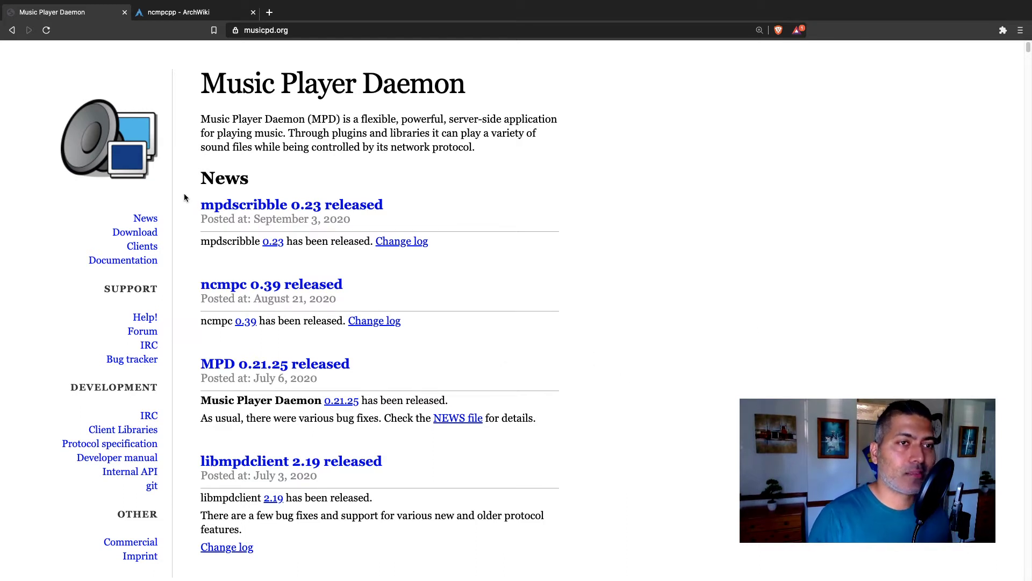
left_click(538, 166)
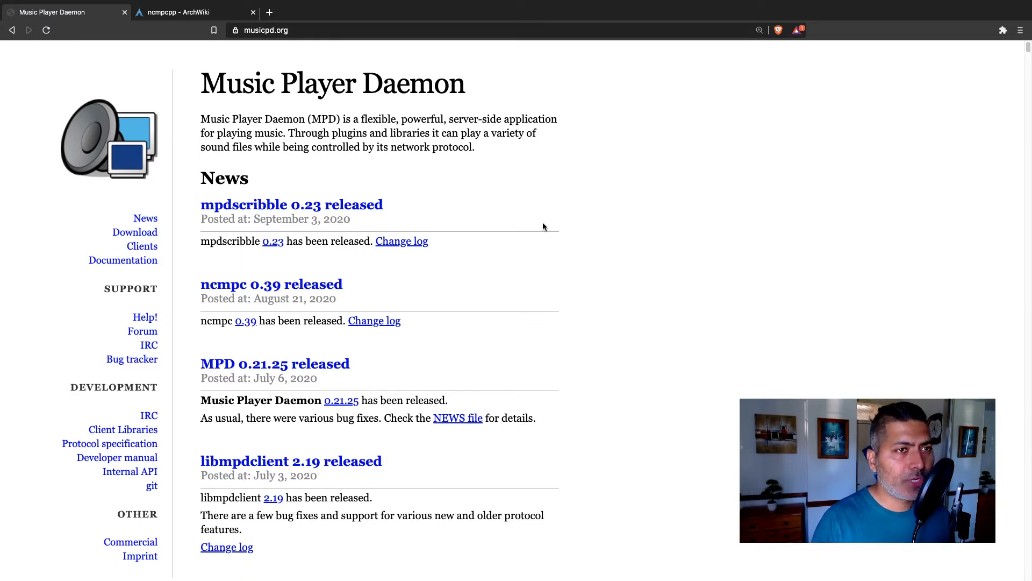
key("ctrl+Tab")
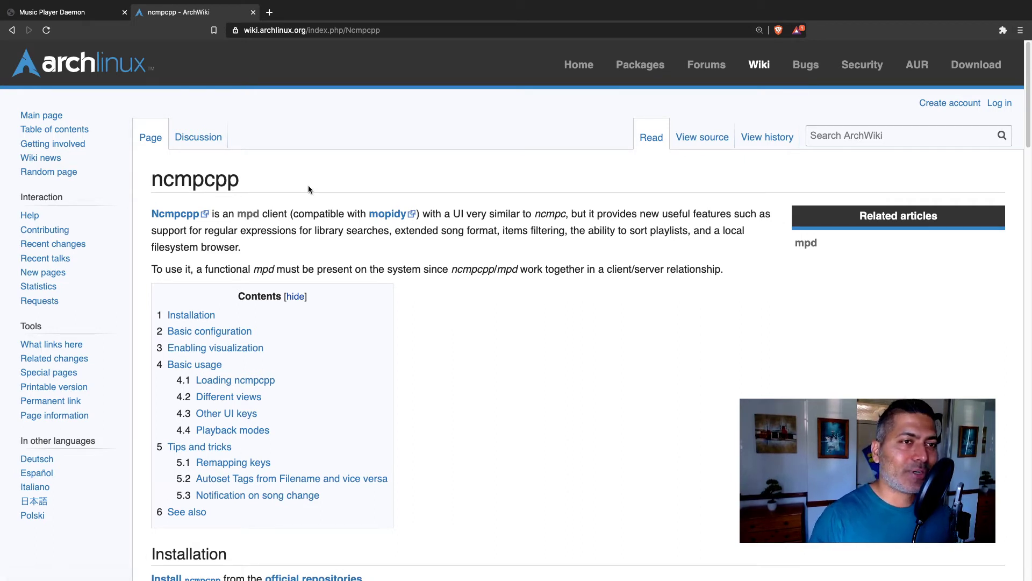
key("ctrl+Right")
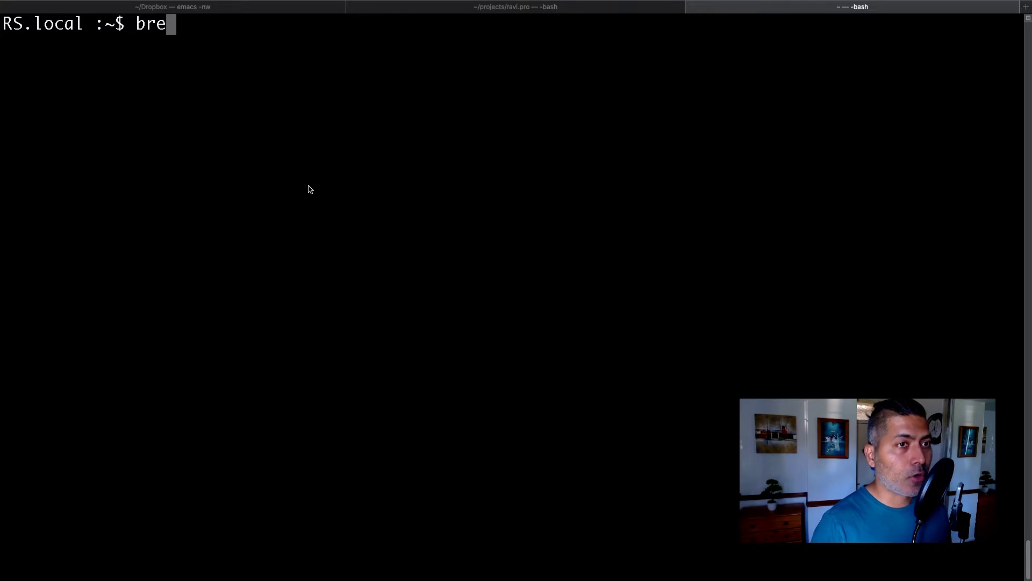
type("w ")
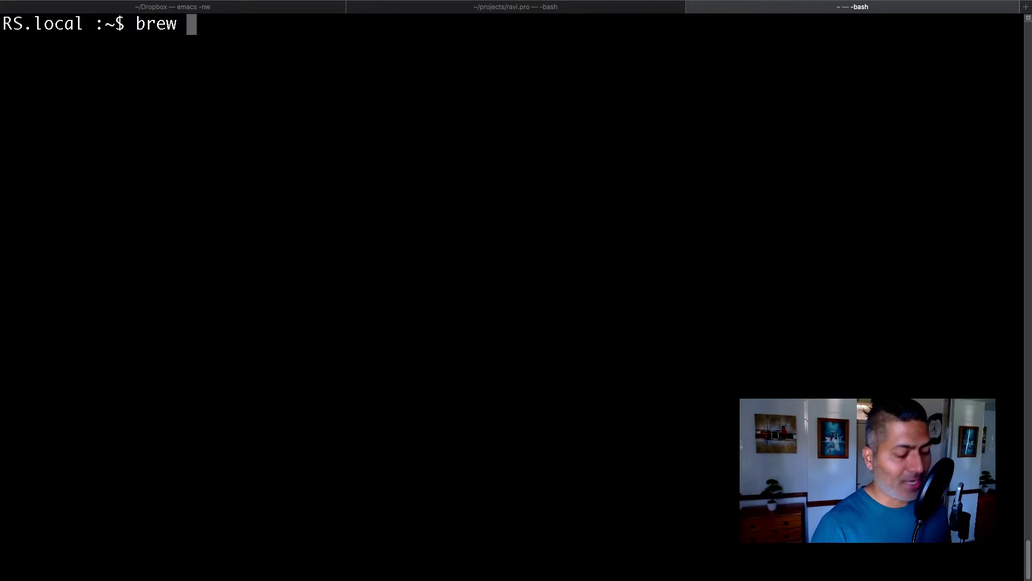
type("install ")
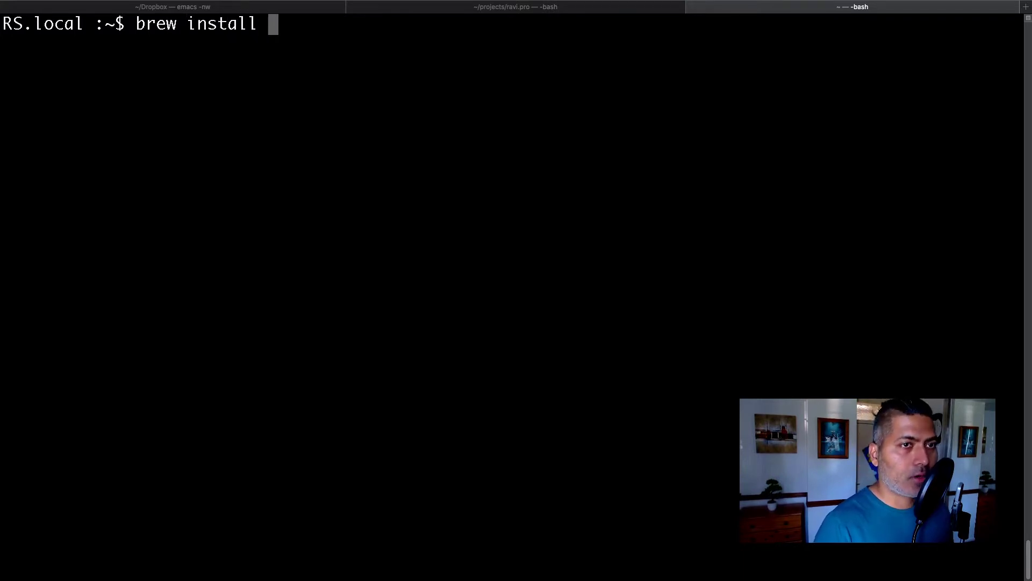
type("mpd")
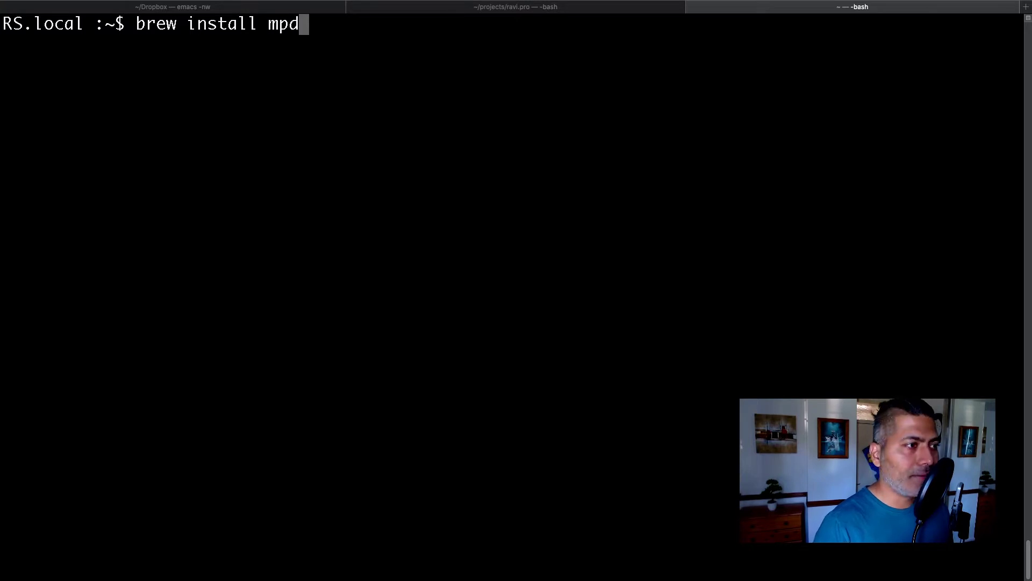
key("BackSpace")
key("BackSpace")
key("BackSpace")
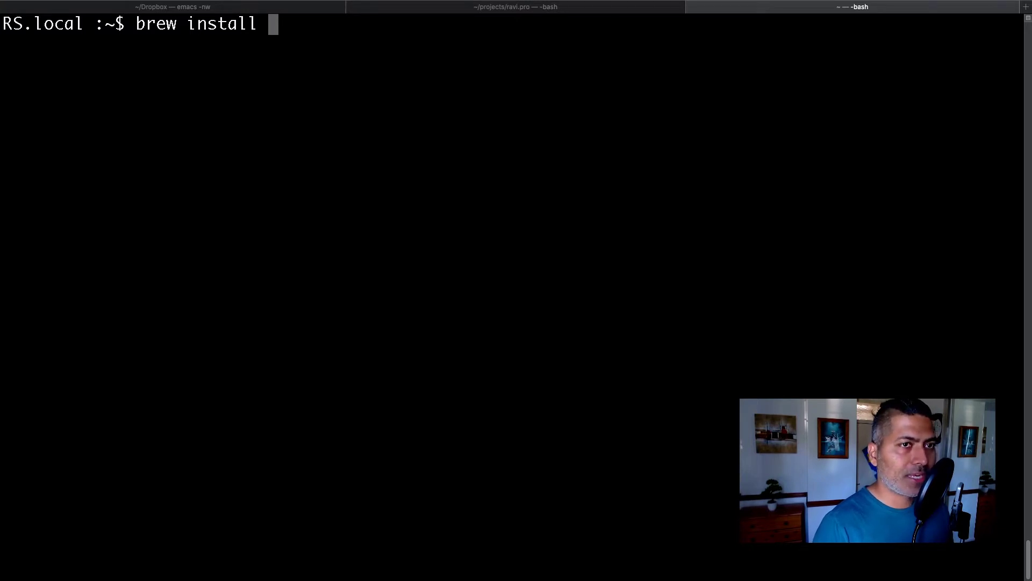
type("ncm")
key("Tab")
type("pc")
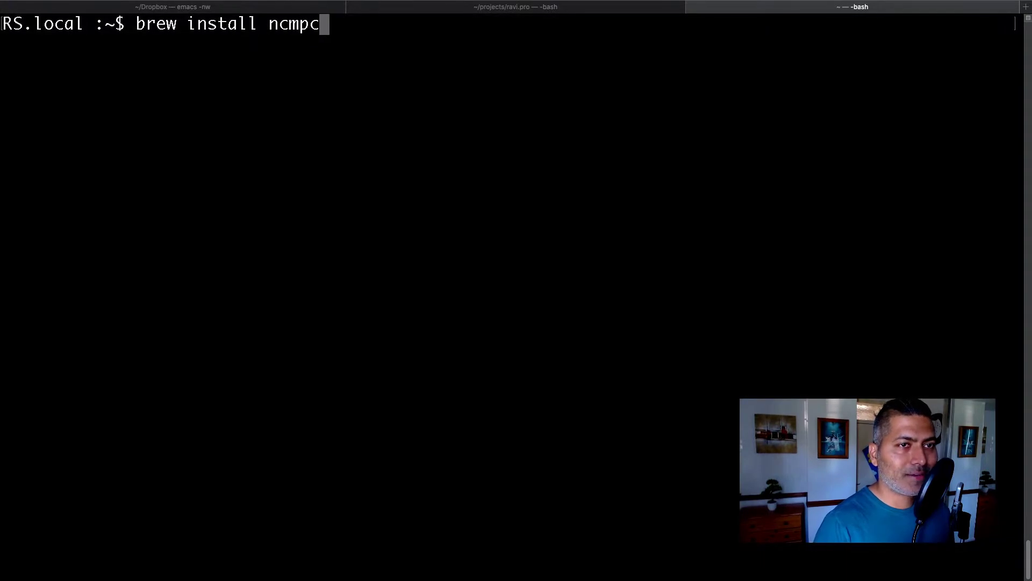
type("p")
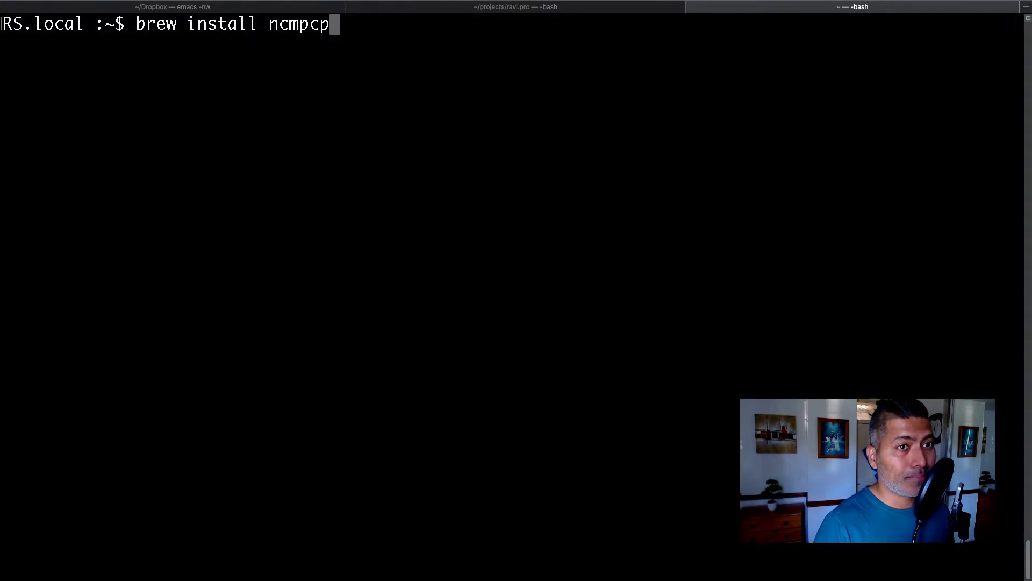
type("p")
key("BackSpace")
key("BackSpace")
key("BackSpace")
key("BackSpace")
key("BackSpace")
key("BackSpace")
key("BackSpace")
key("BackSpace")
key("BackSpace")
key("BackSpace")
key("BackSpace")
key("BackSpace")
key("BackSpace")
key("BackSpace")
key("BackSpace")
key("BackSpace")
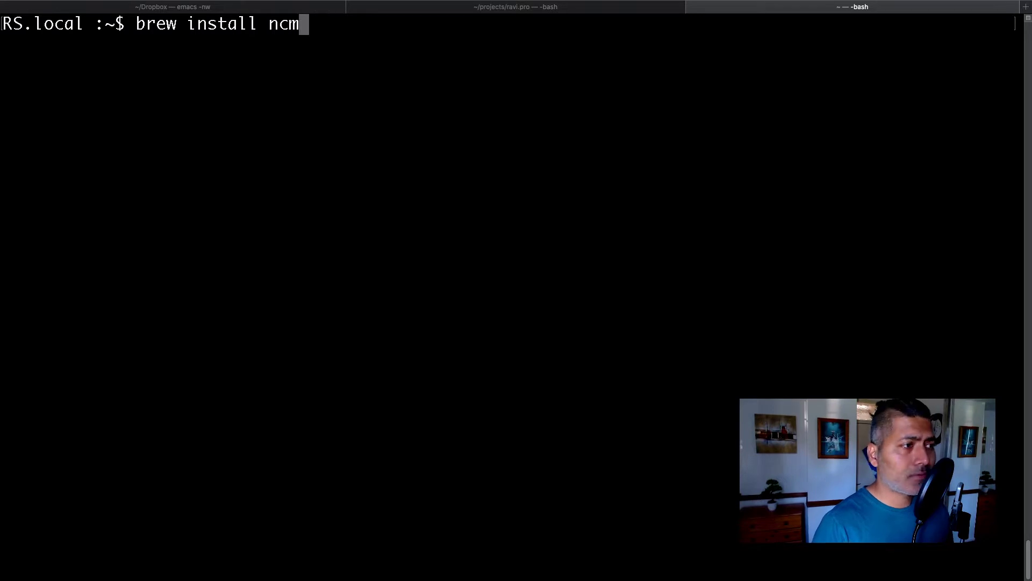
key("BackSpace")
key("BackSpace")
key("BackSpace")
key("BackSpace")
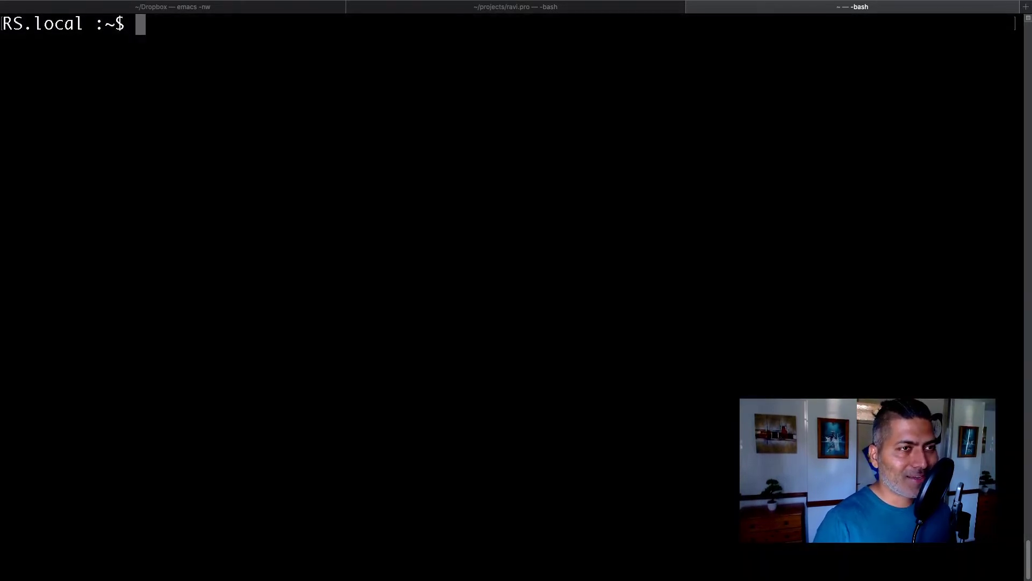
- Open ~/.mpd/mpd.conf in Emacs from the shell and reduce the terminal text size so the whole file fits
type("clear")
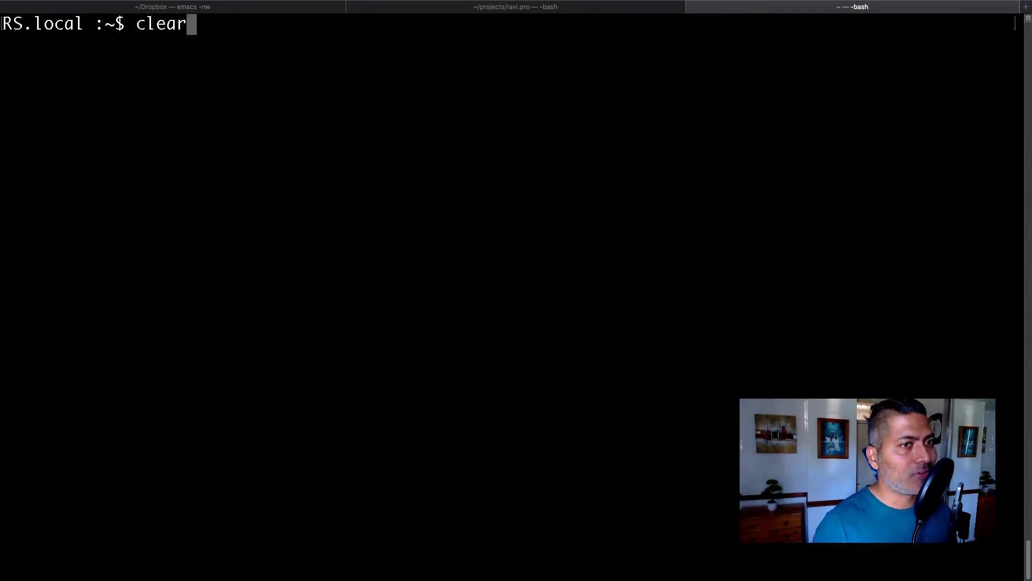
key("Up")
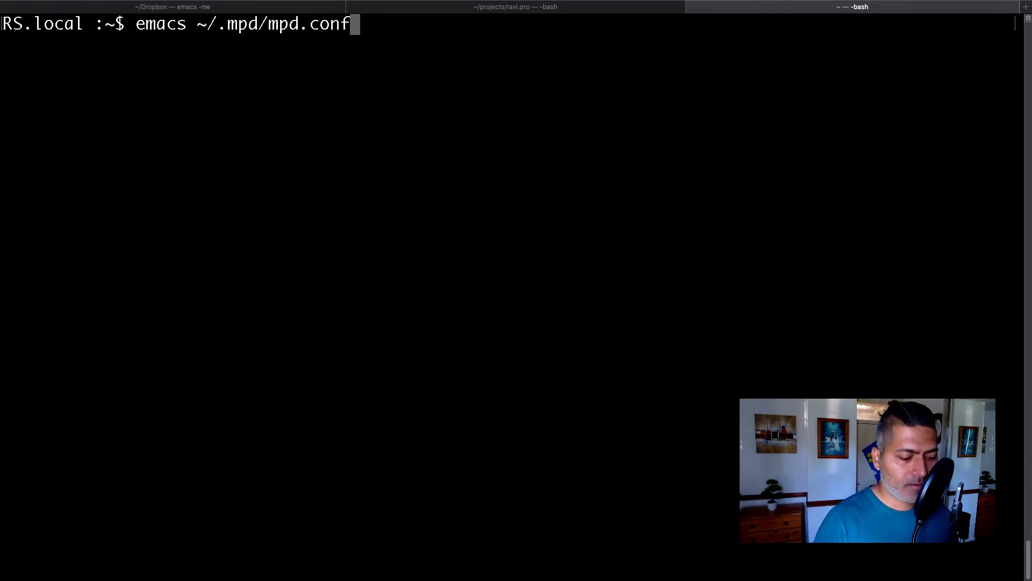
key("Return")
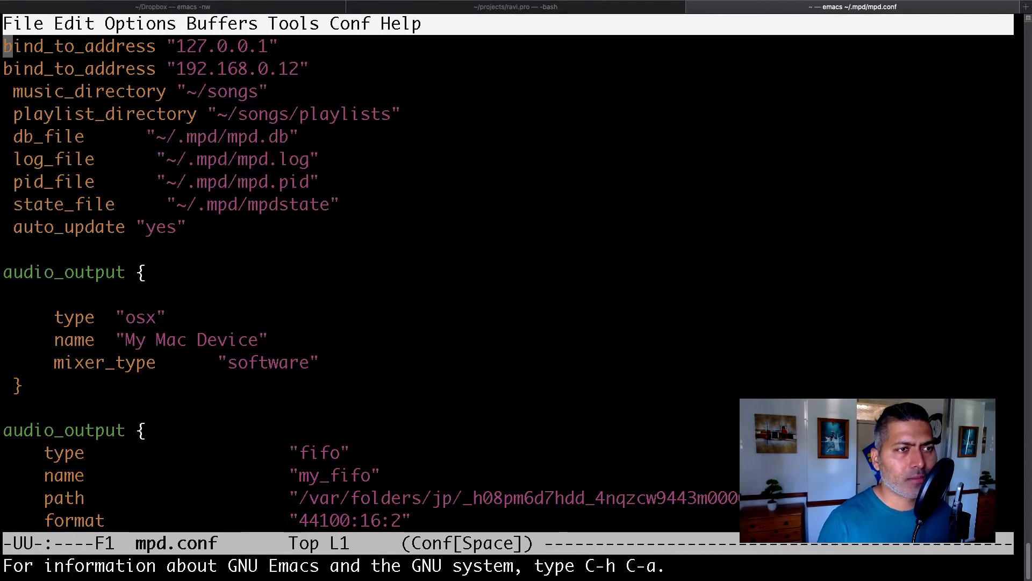
key("super+minus")
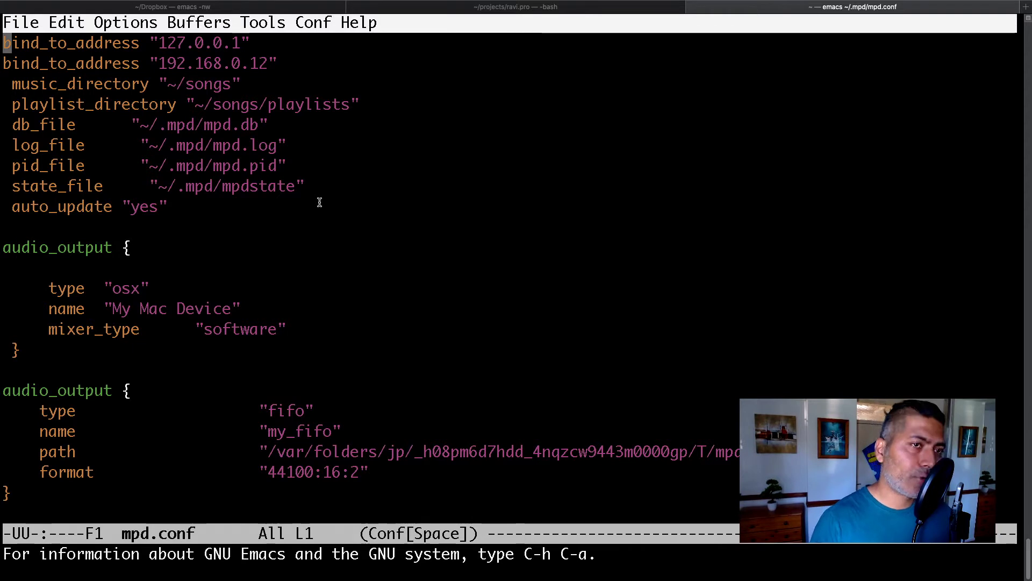
- Examine the bind address, music and playlist directory, database, log, pid, state file and auto_update settings in mpd.conf
key("Down")
key("Up")
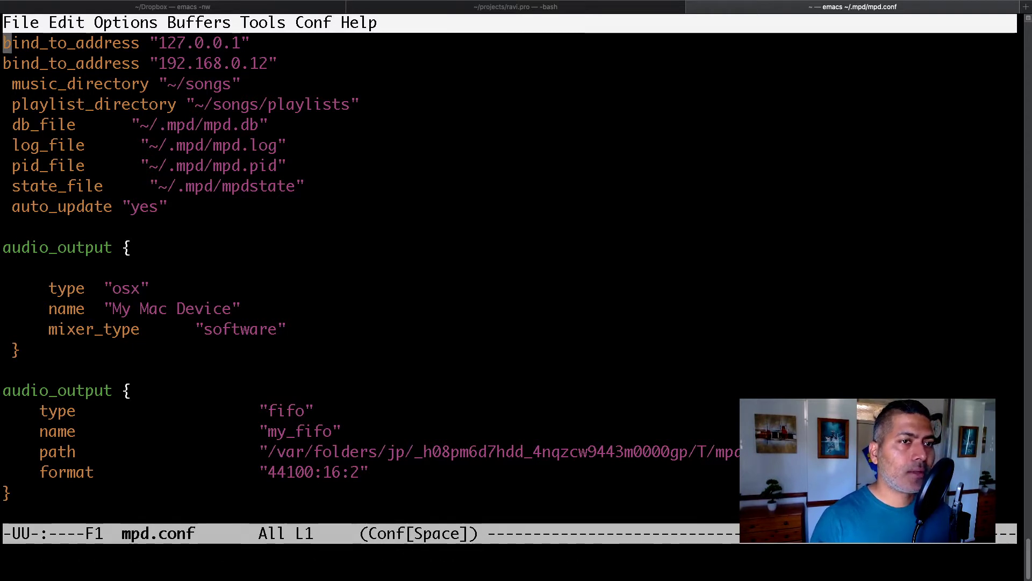
key("Down")
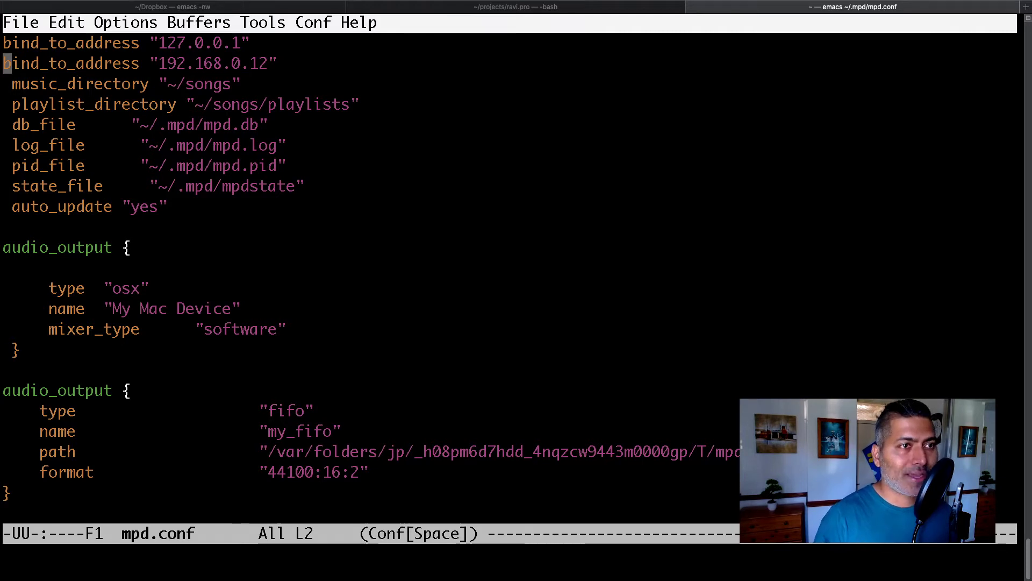
key("Down")
key("Up")
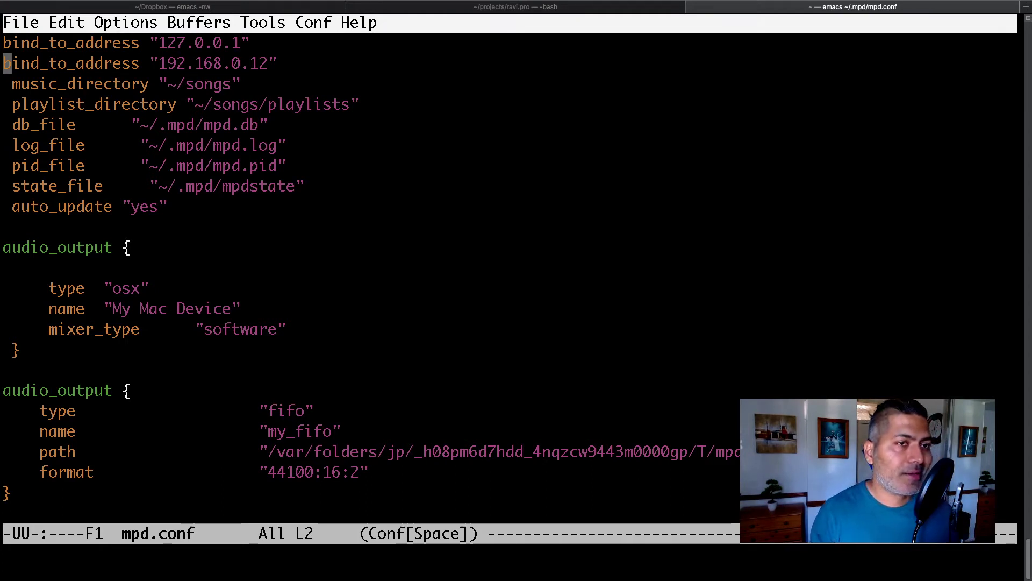
key("Down")
key("Down")
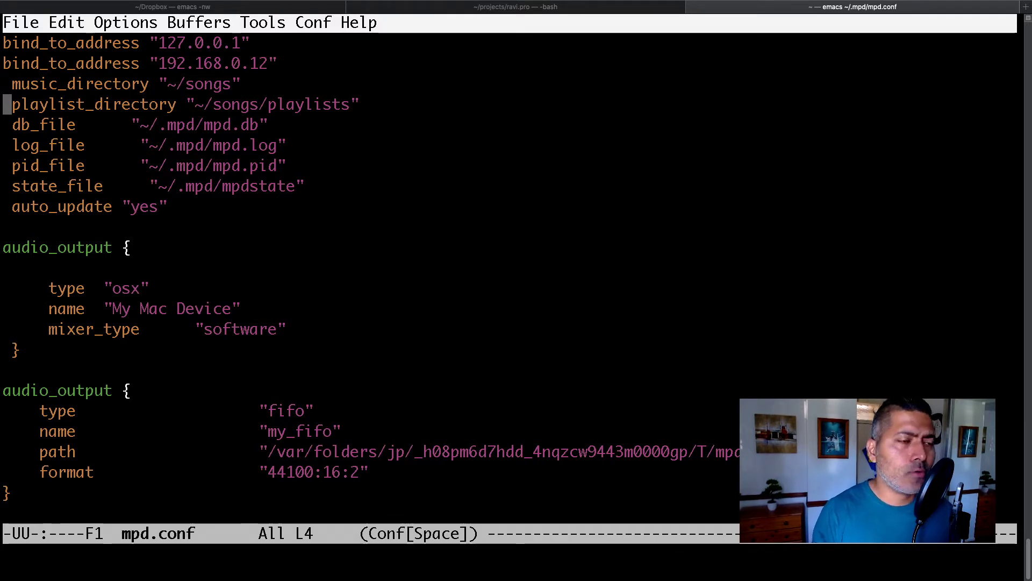
left_click(7, 124)
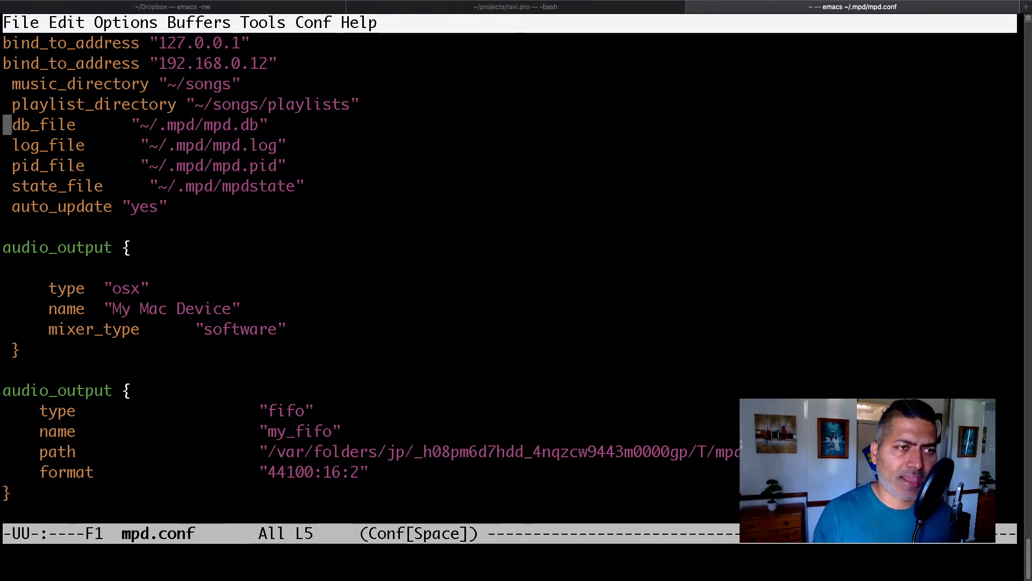
left_click(7, 144)
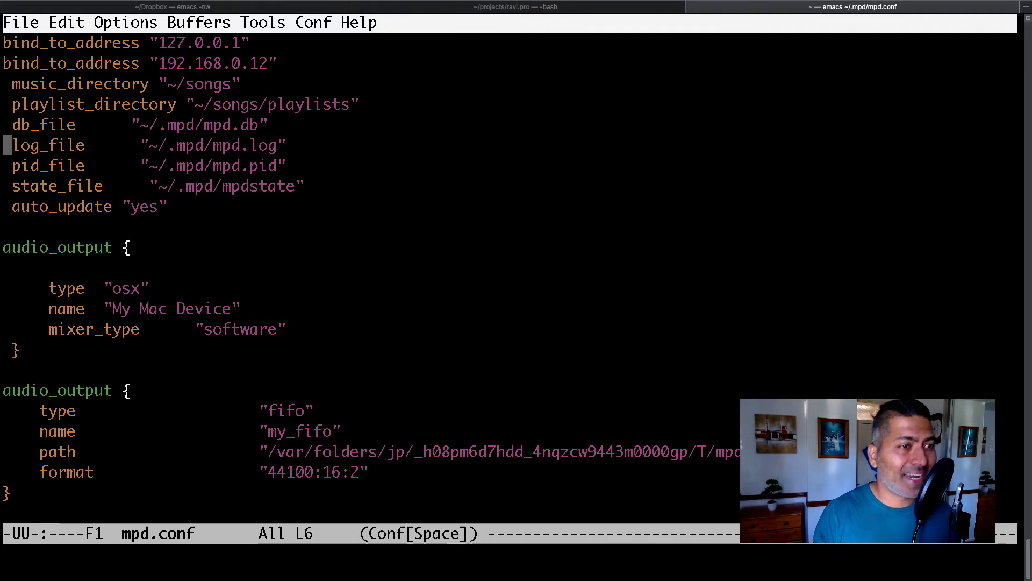
key("Down")
key("Down")
key("Down")
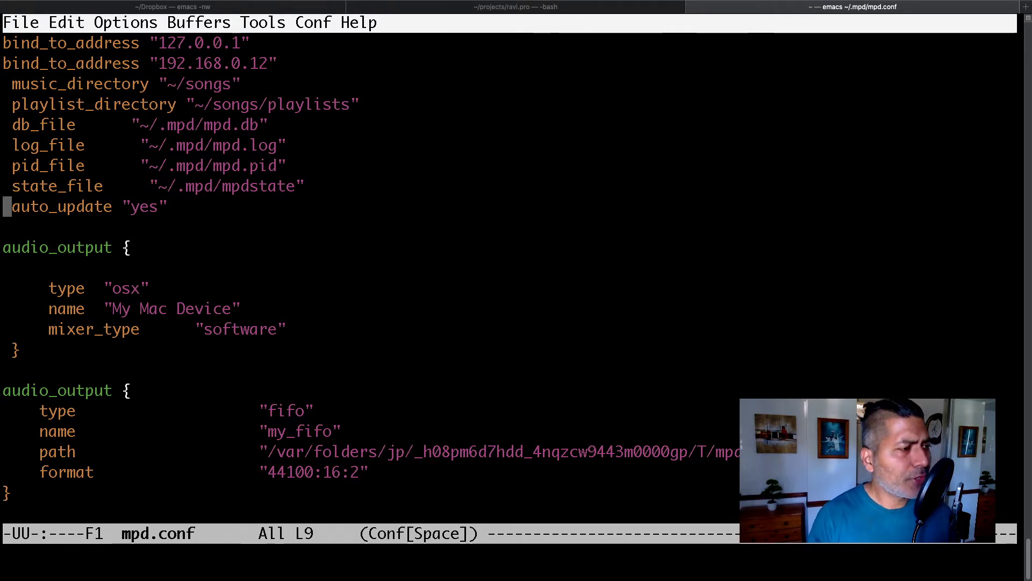
- Examine the osx and fifo audio_output blocks down to the end of mpd.conf
key("Down")
key("Down")
key("Down")
key("Down")
key("Down")
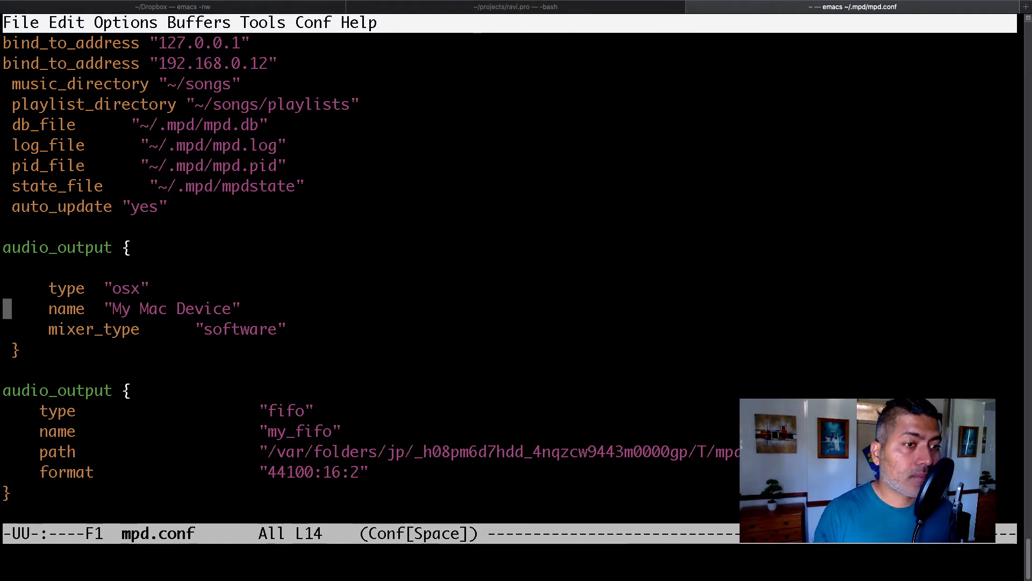
key("Down")
key("Down")
key("Down")
key("Down")
key("Down")
key("Down")
key("Down")
key("Down")
key("Down")
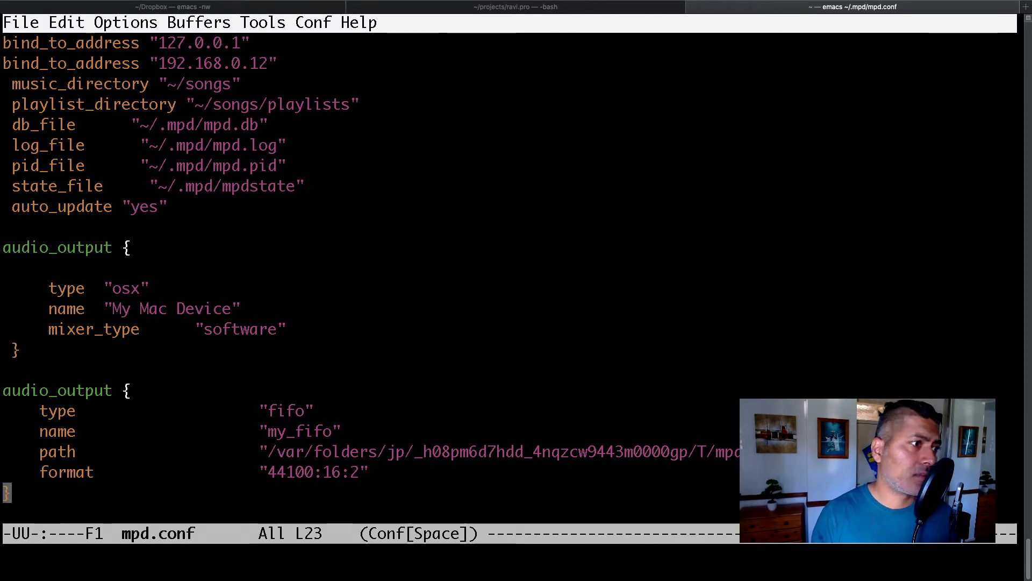
key("Down")
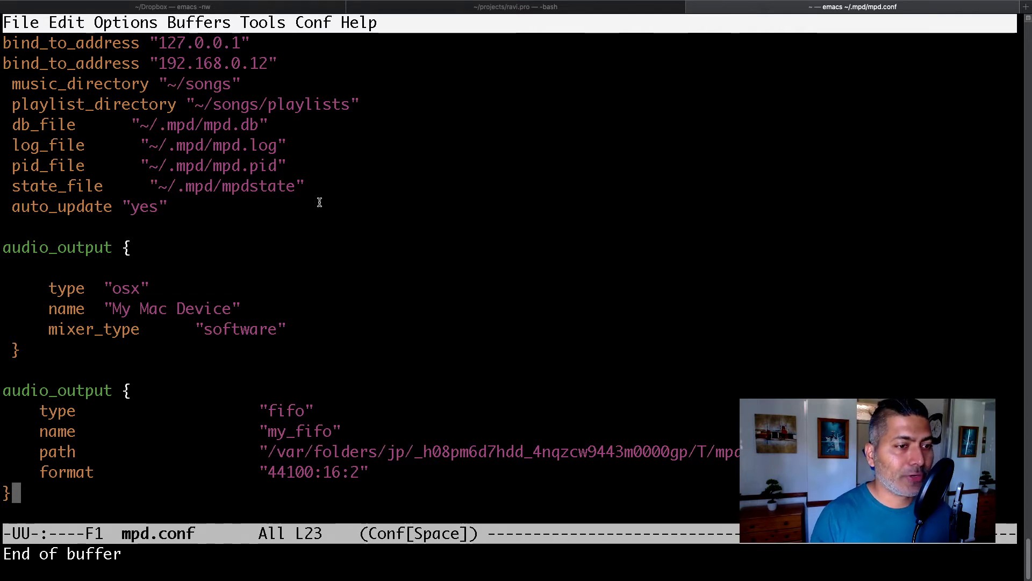
- Inspect the path setting of the fifo audio_output block in mpd.conf and exit Emacs without making changes
key("Up")
key("Up")
key("Up")
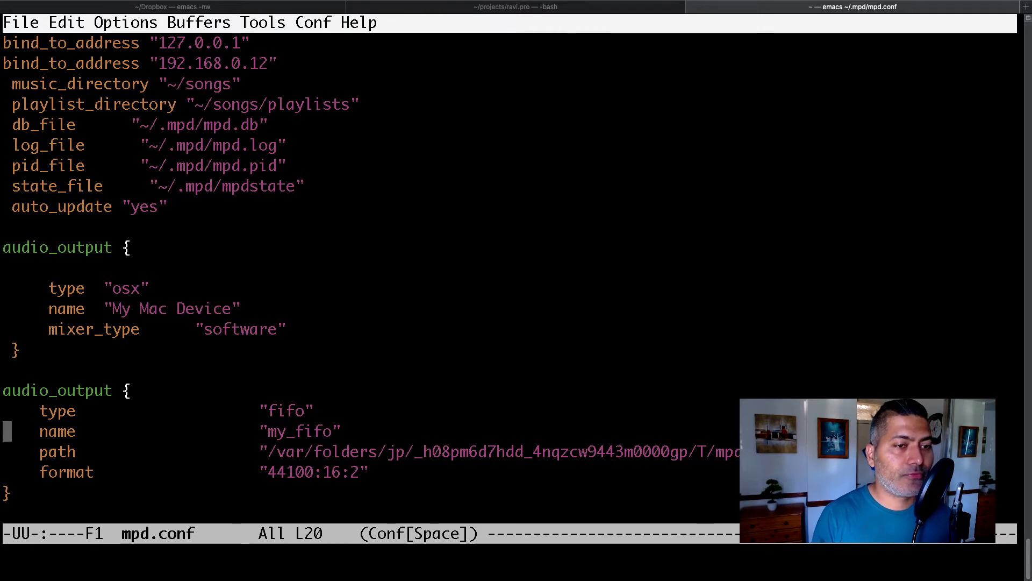
key("Down")
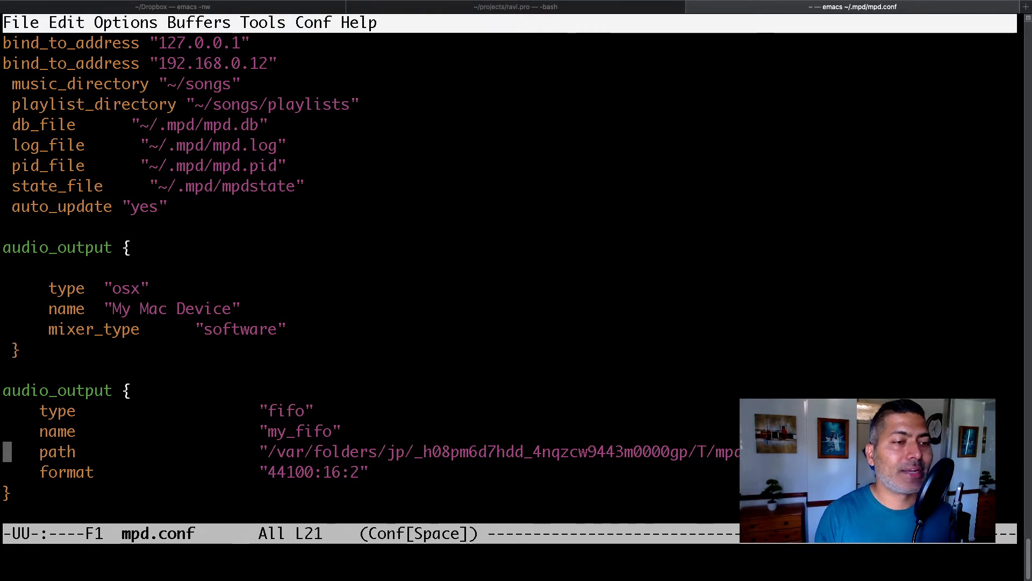
key("Right")
key("Right")
key("Right")
key("Right")
key("Right")
key("Right")
key("Right")
key("Right")
key("Right")
key("Right")
key("Right")
key("Right")
key("Right")
key("Right")
key("Right")
key("Right")
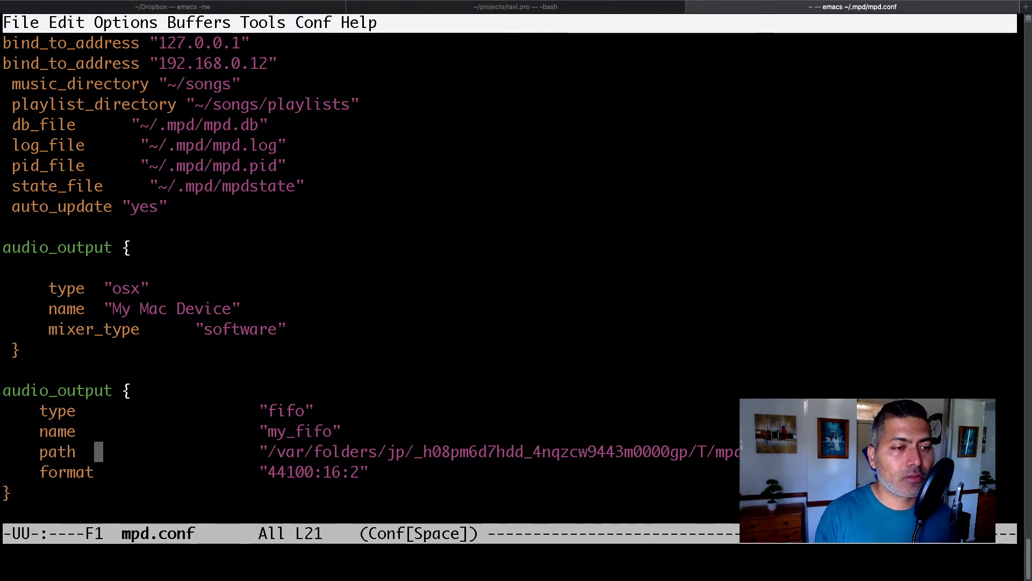
key("Right")
key("Right")
key("Right")
key("Right")
key("Right")
key("Right")
key("Right")
key("Right")
key("Right")
key("Right")
key("Right")
key("Right")
key("Right")
key("Right")
key("Right")
key("Right")
key("Right")
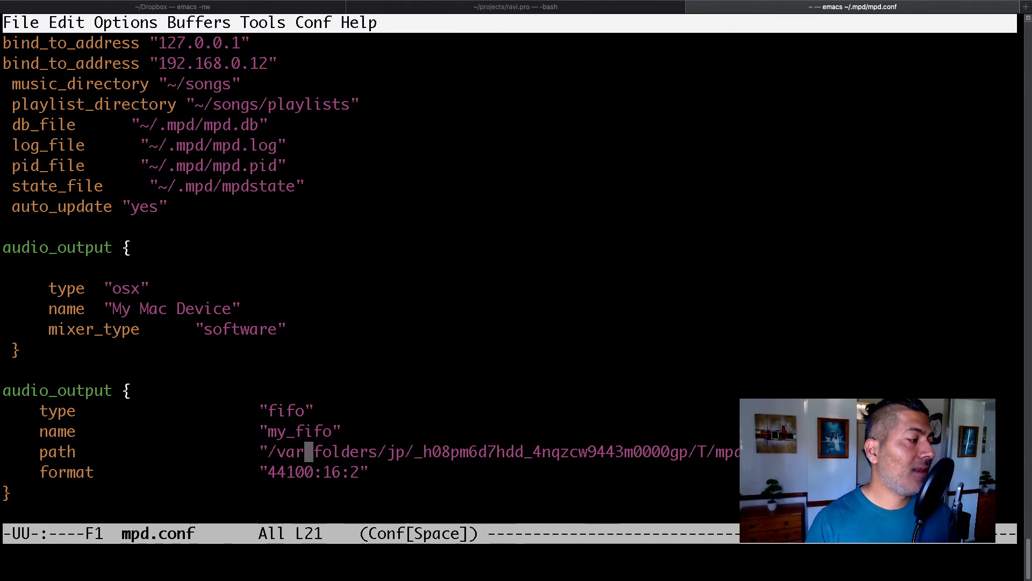
key("super+Tab")
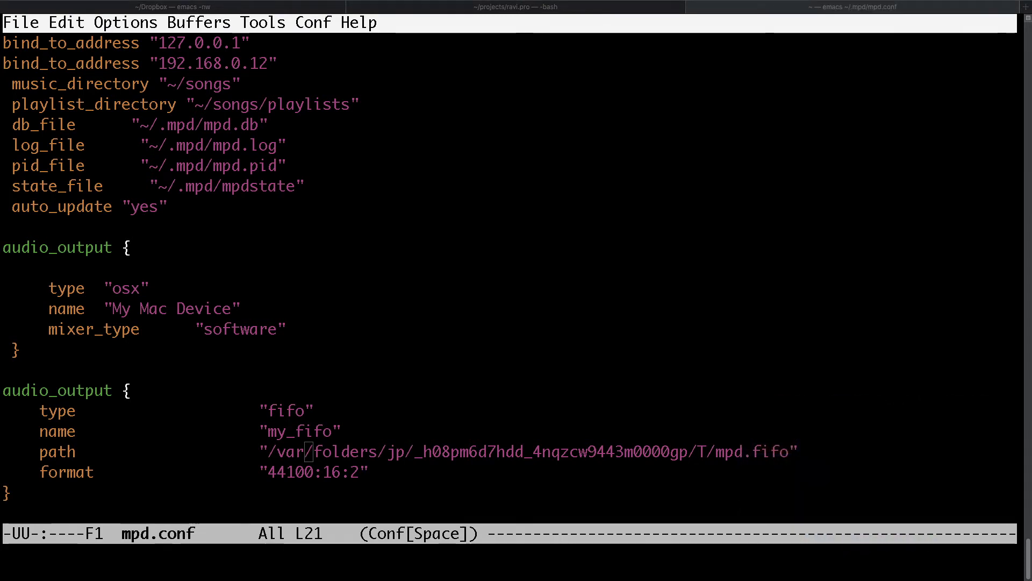
left_click(433, 324)
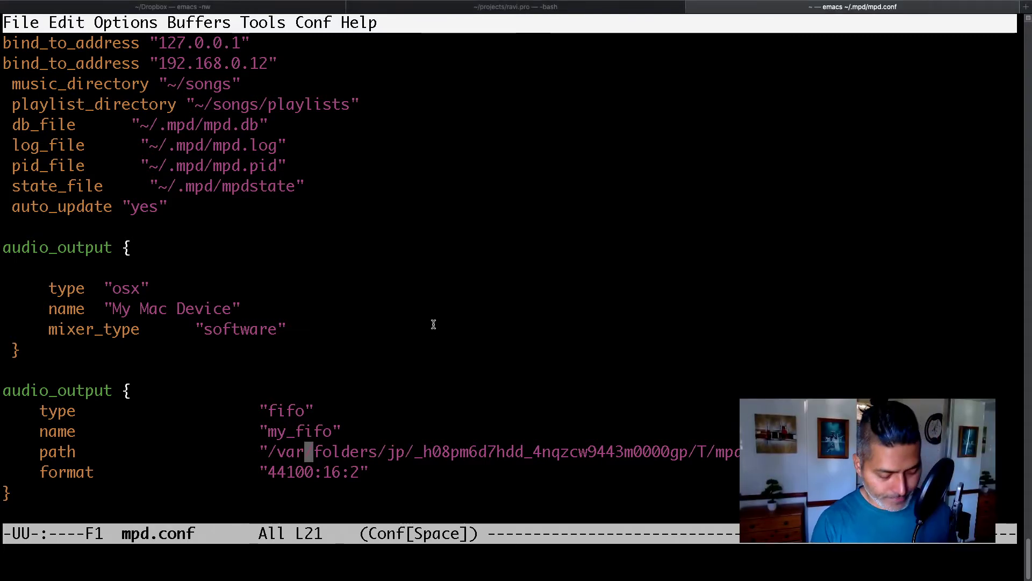
key("ctrl+x")
key("ctrl+c")
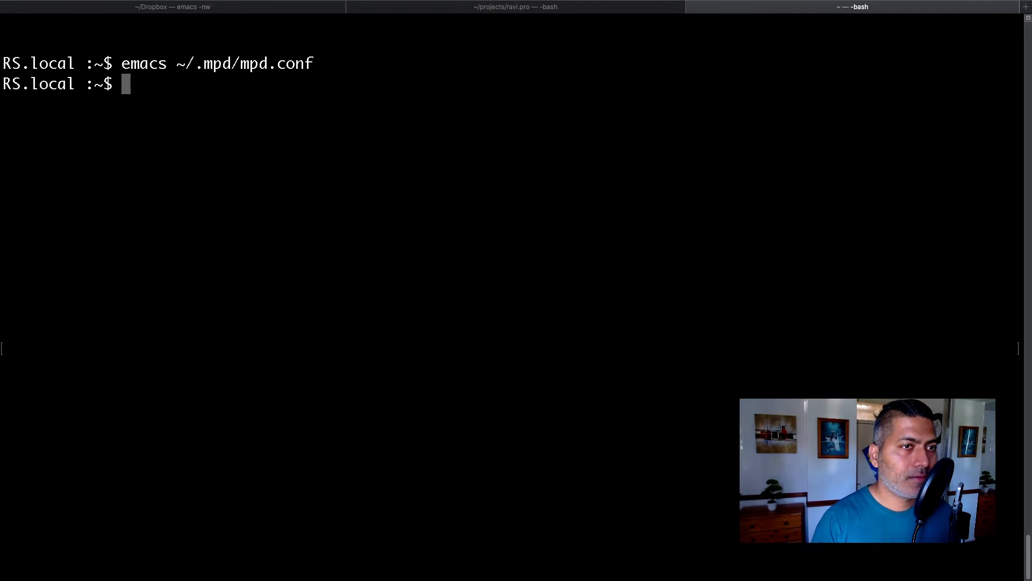
- Look back through the home shell's recent commands for the one that starts the mpd service, leaving the prompt empty
key("Up")
key("Up")
key("Up")
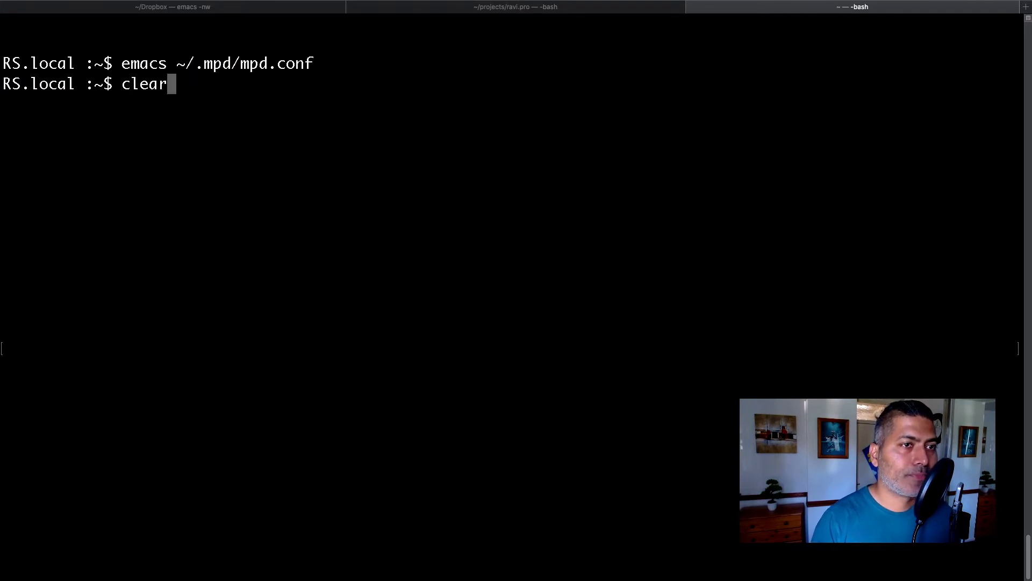
key("Up")
key("Up")
key("Up")
key("Up")
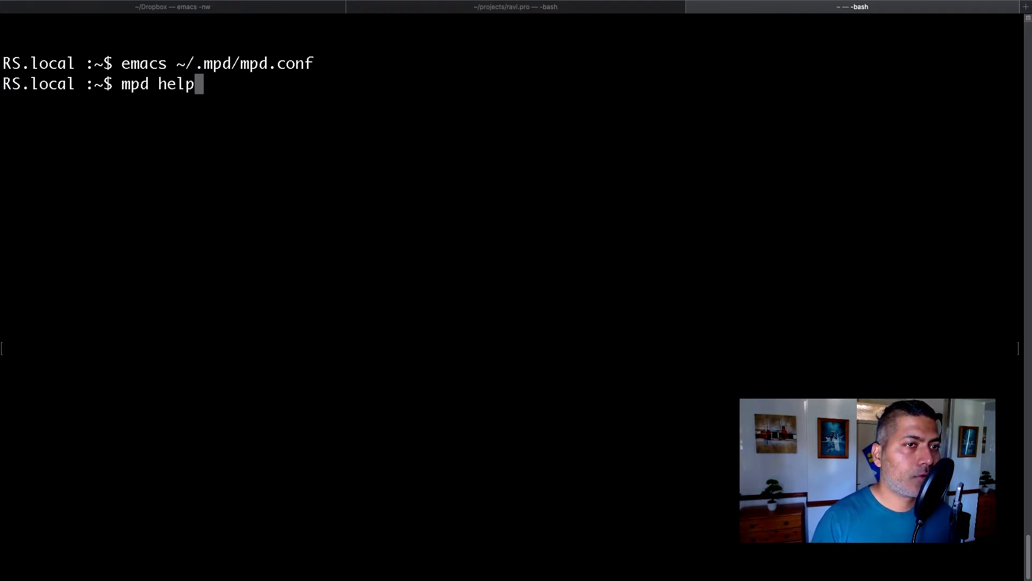
key("Up")
key("Up")
key("Up")
key("Down")
key("Up")
key("Up")
key("Up")
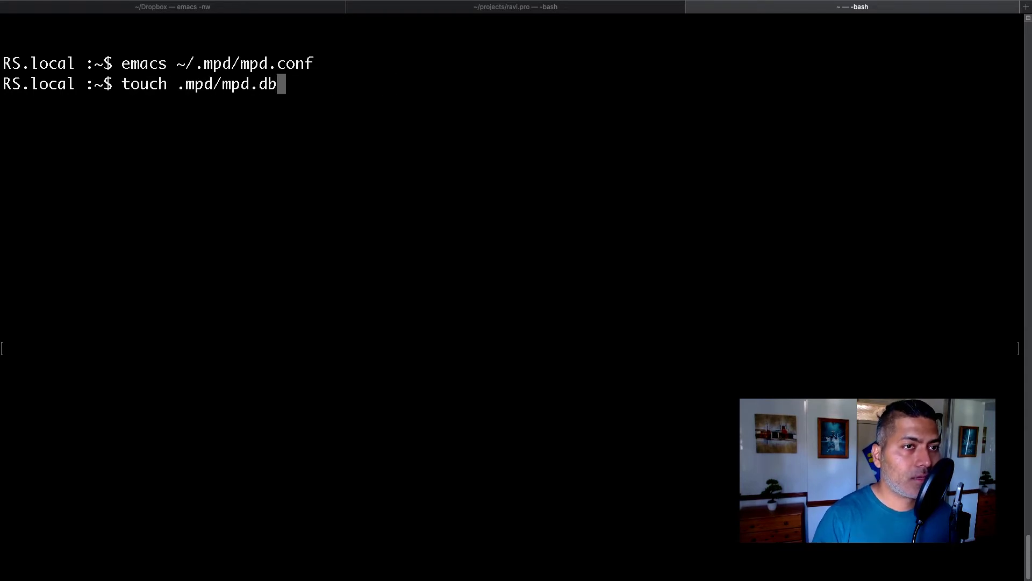
key("Down")
key("BackSpace")
key("BackSpace")
key("BackSpace")
key("BackSpace")
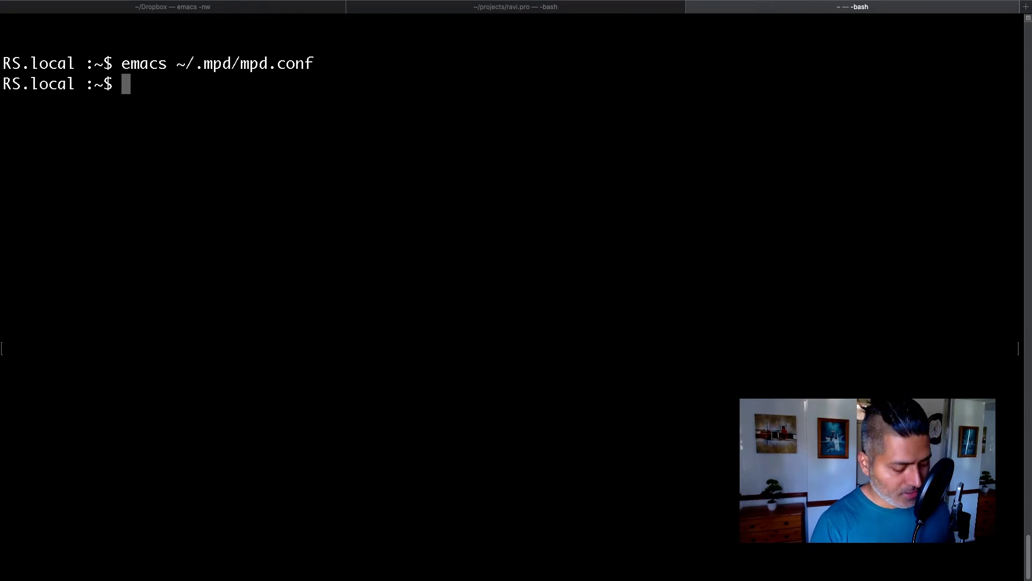
- Try a reverse search of the home shell's history for "ser"
key("ctrl+r")
type("ser")
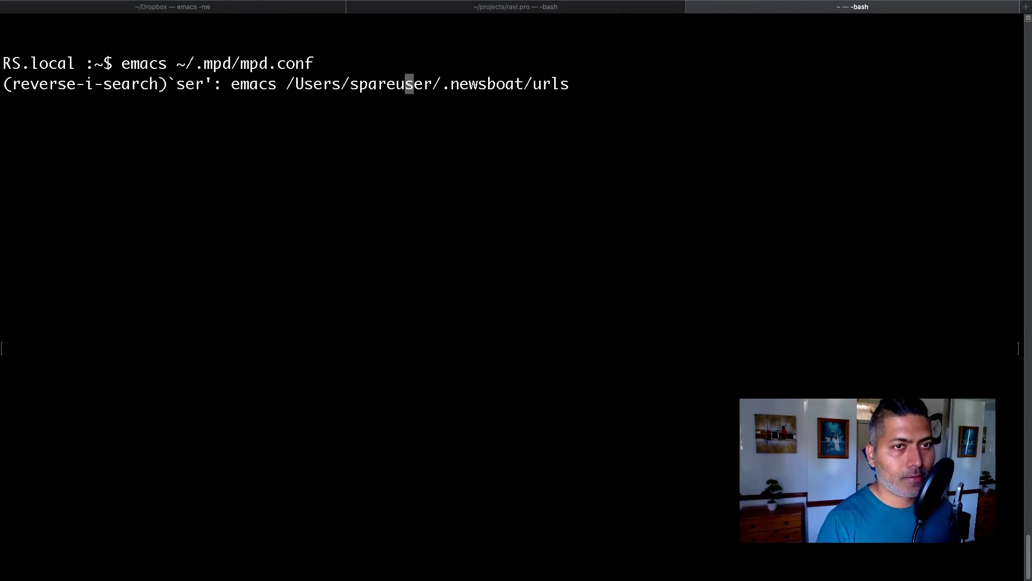
key("ctrl+r")
key("ctrl+g")
type("newsboat")
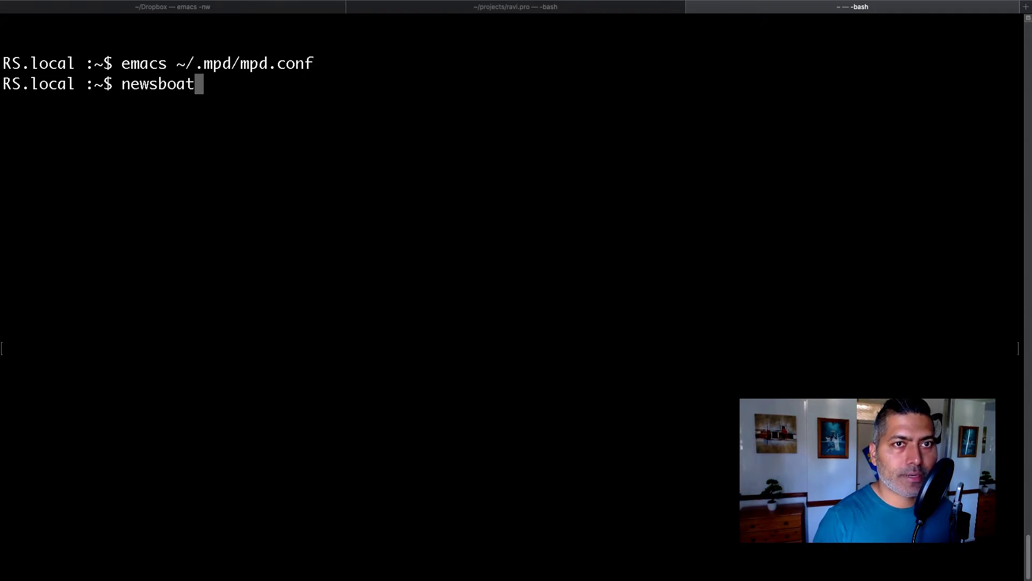
- In the ~/projects/ravi.pro shell, recall "brew services start mpd" from the history without running it and enlarge the terminal text
key("super+2")
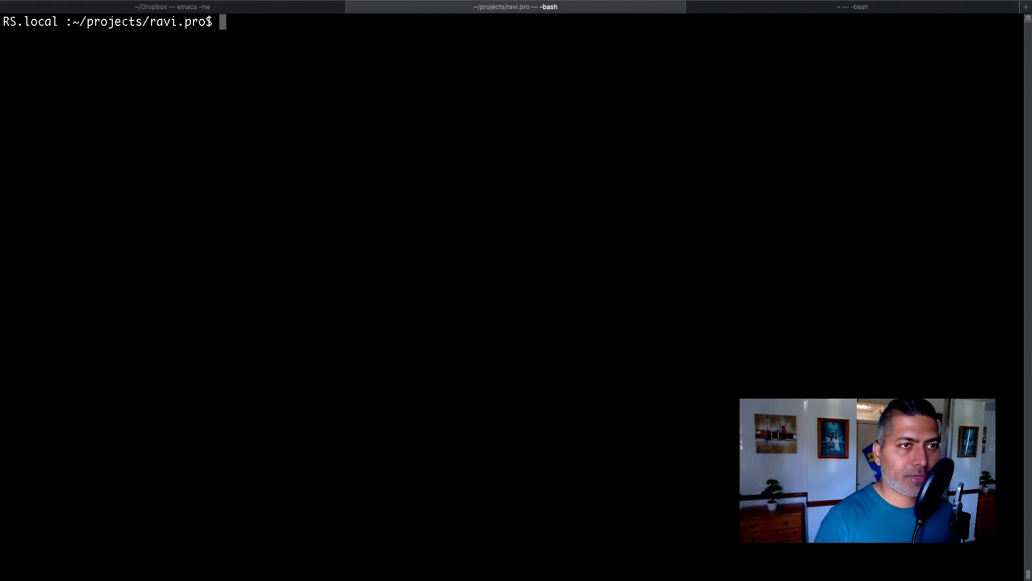
key("ctrl+r")
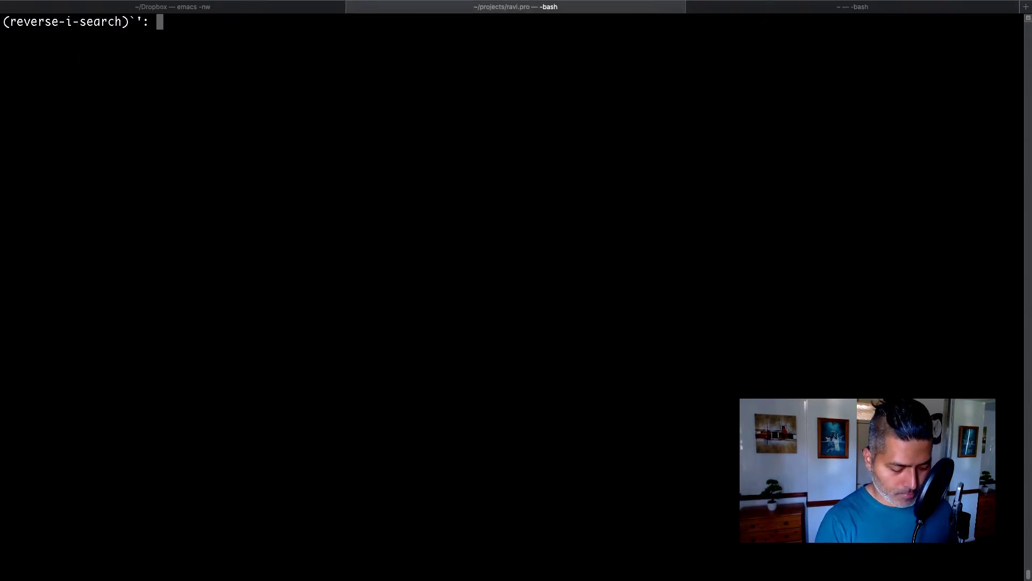
type("serv")
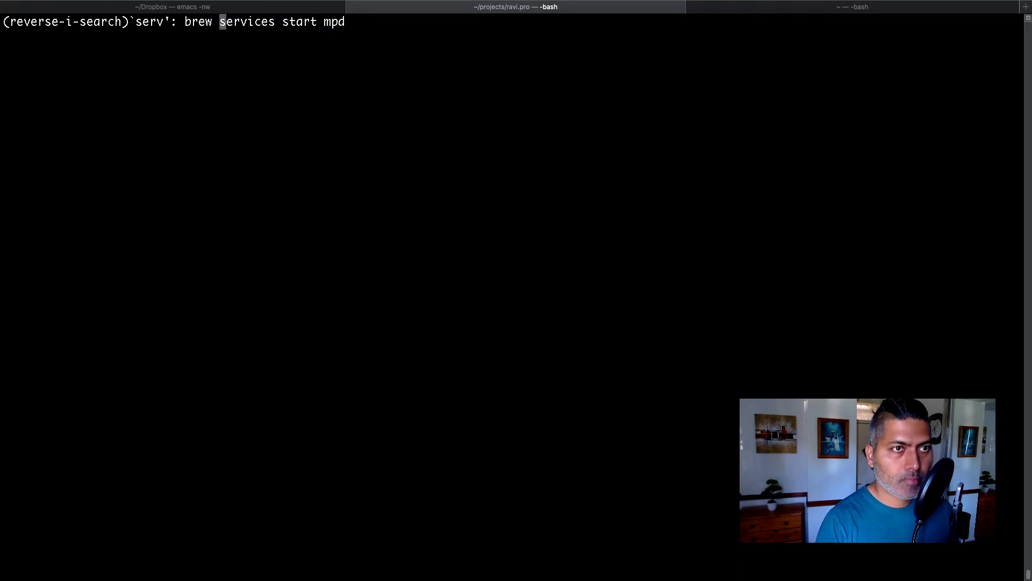
key("Right")
key("super+plus")
key("super+plus")
key("super+plus")
key("super+plus")
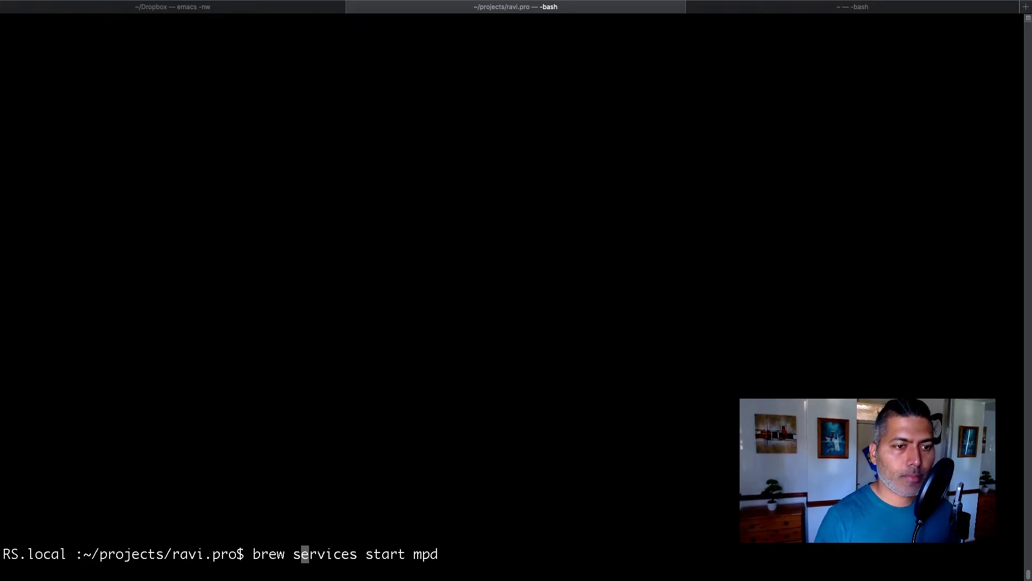
key("super+plus")
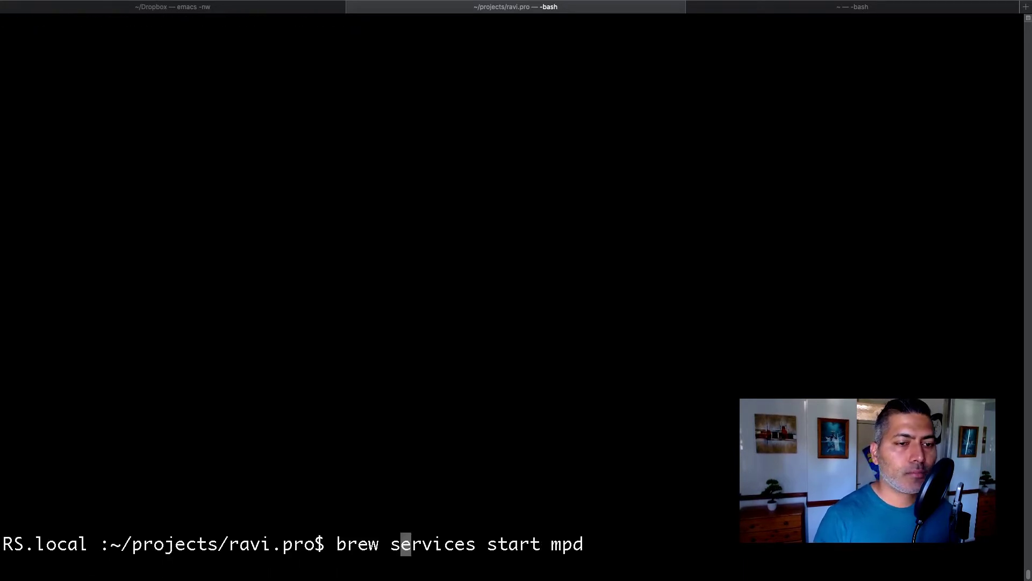
key("Right")
key("Right")
key("Right")
key("Right")
key("Right")
key("Right")
key("Right")
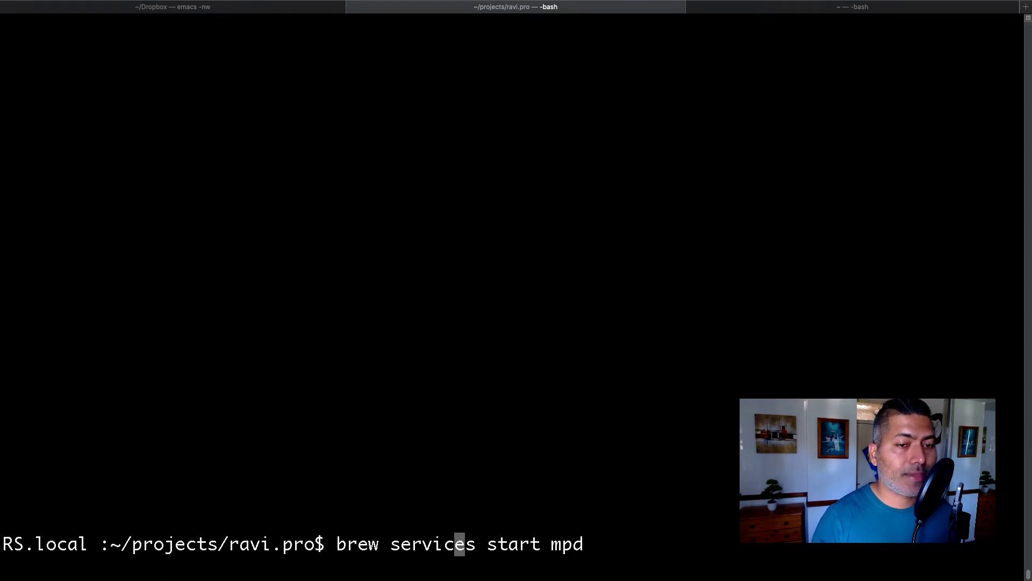
key("Right")
key("Right")
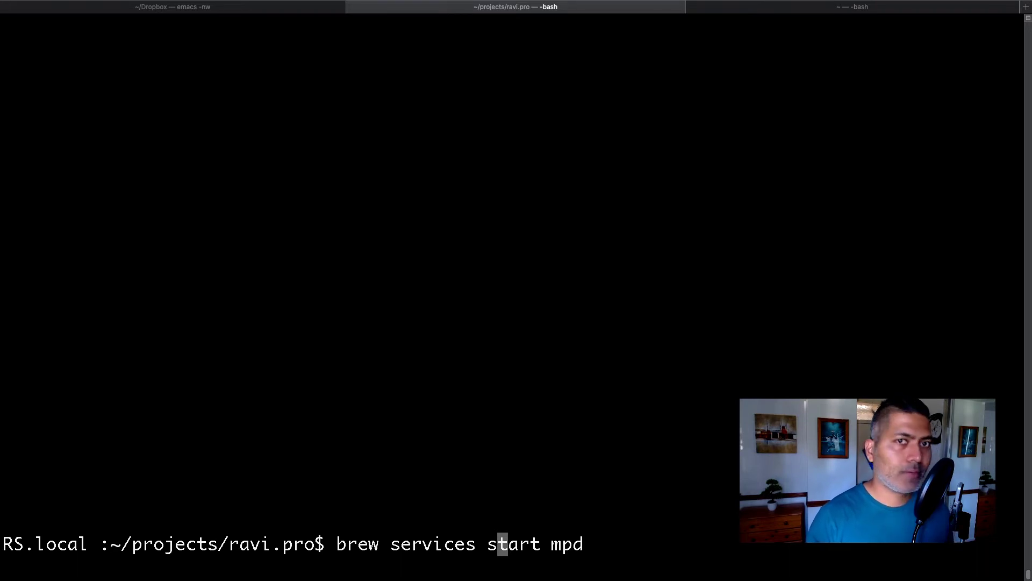
- Return to the home directory shell and clear the leftover newsboat command from its prompt
key("ctrl+Tab")
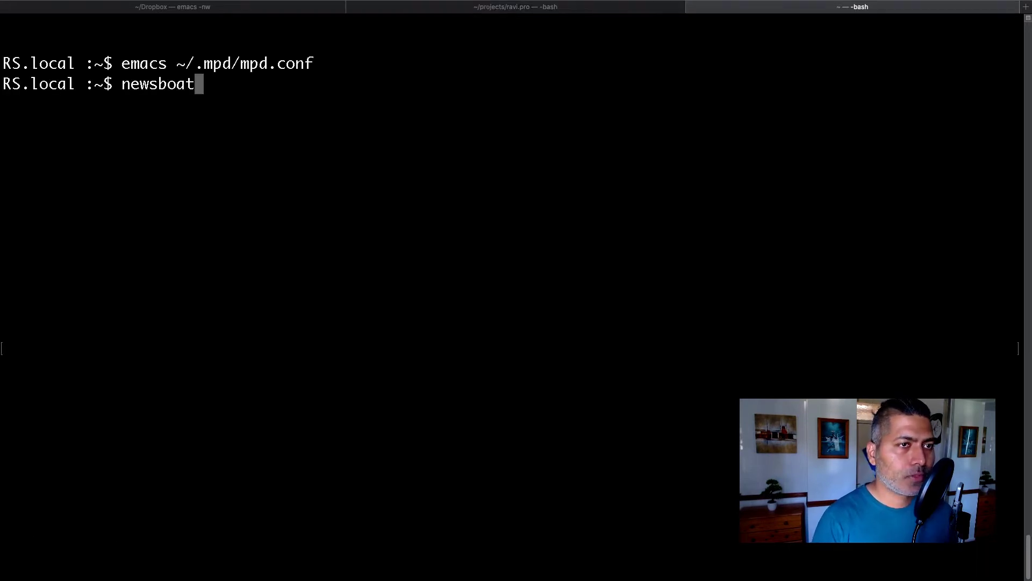
key("BackSpace")
key("BackSpace")
key("BackSpace")
key("BackSpace")
key("BackSpace")
key("BackSpace")
key("BackSpace")
key("BackSpace")
key("BackSpace")
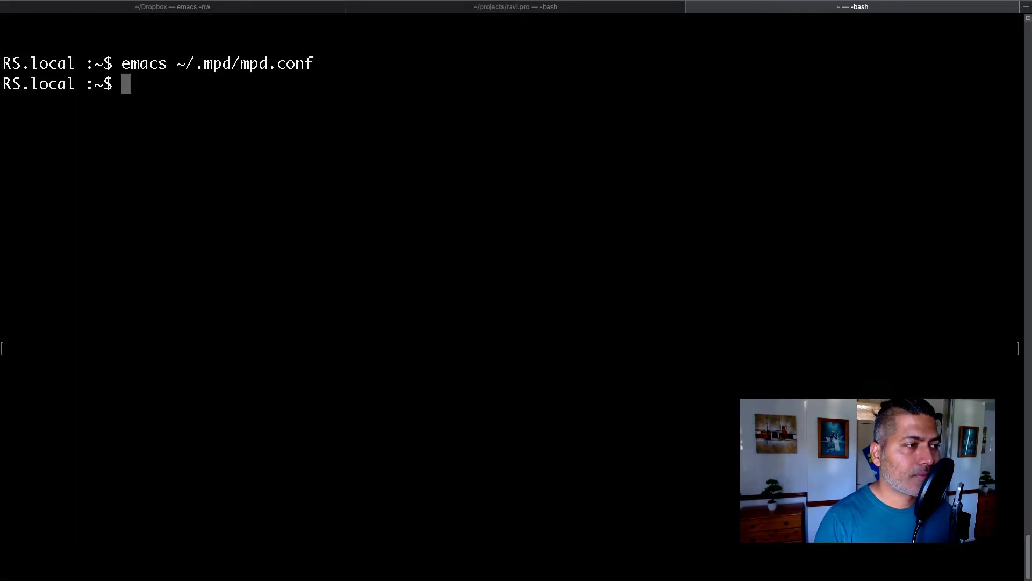
- Look back through the home shell's history for the ncmpcpp configuration command and clear the recalled entry
key("Up")
key("Up")
key("BackSpace")
key("BackSpace")
type("ls")
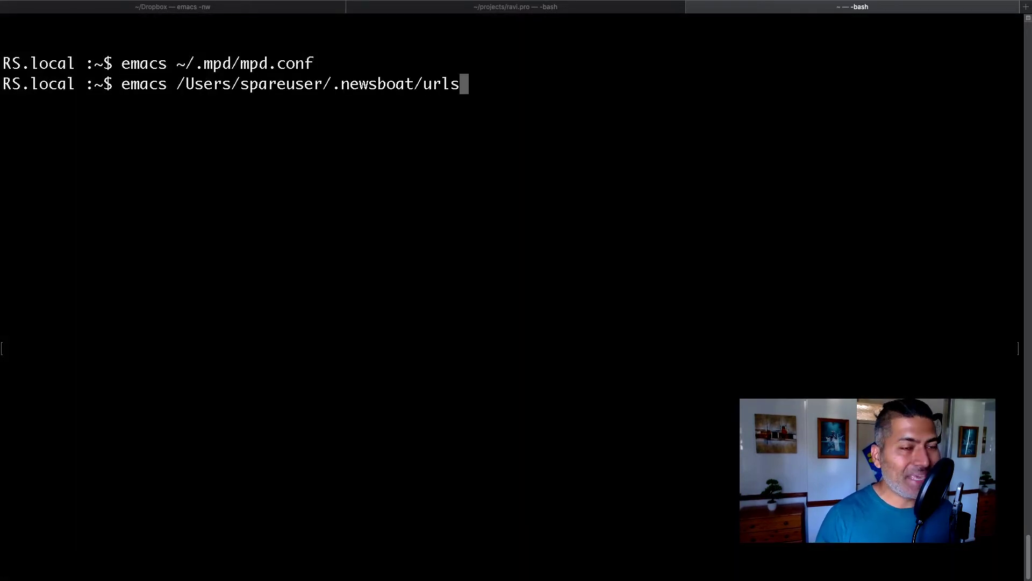
key("Up")
key("Up")
key("Up")
key("Up")
key("Up")
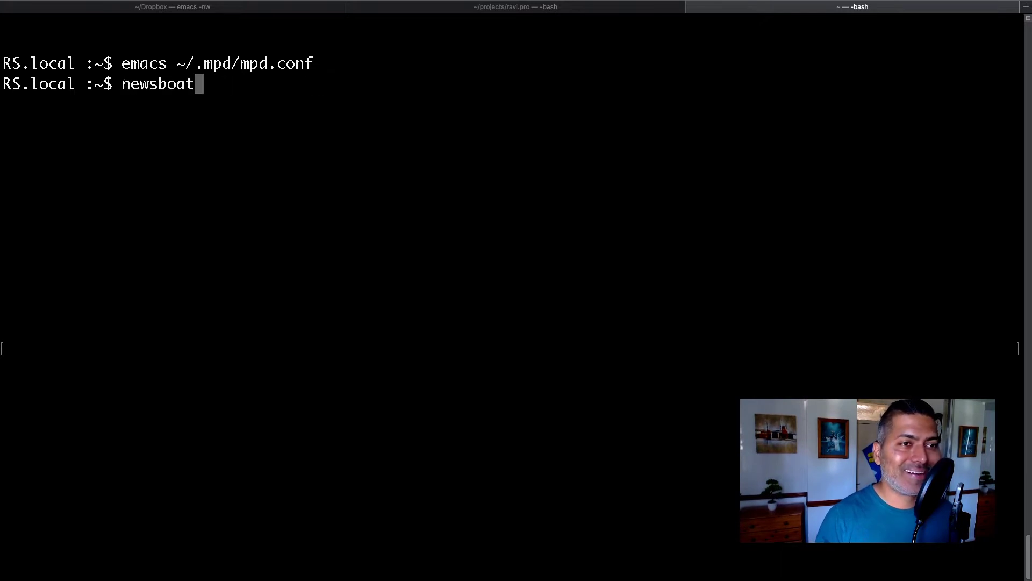
key("Up")
key("Up")
key("Up")
key("Up")
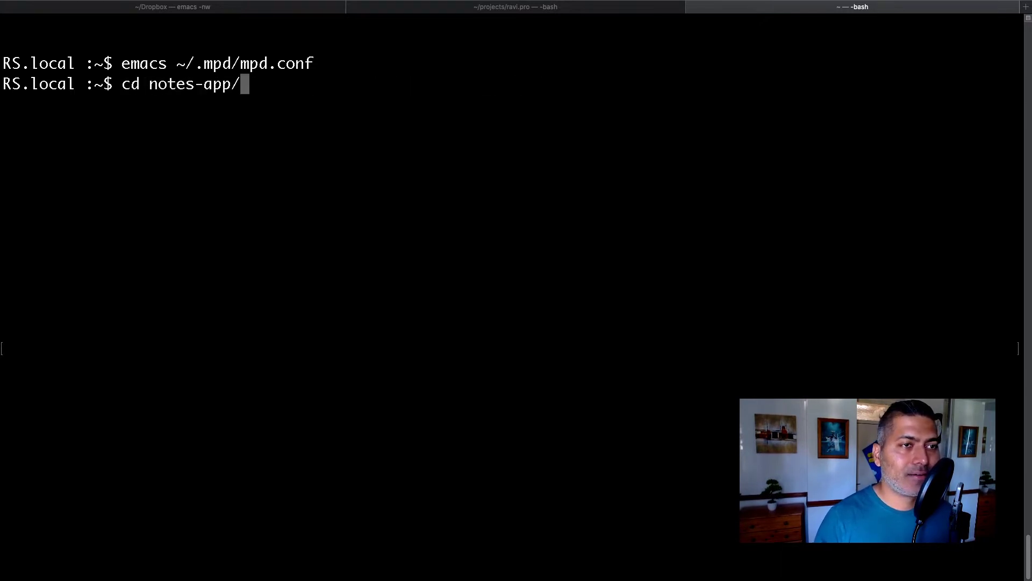
key("BackSpace")
key("BackSpace")
key("BackSpace")
- Open ~/.ncmpcpp/config in Emacs from the home shell
type("emacs ")
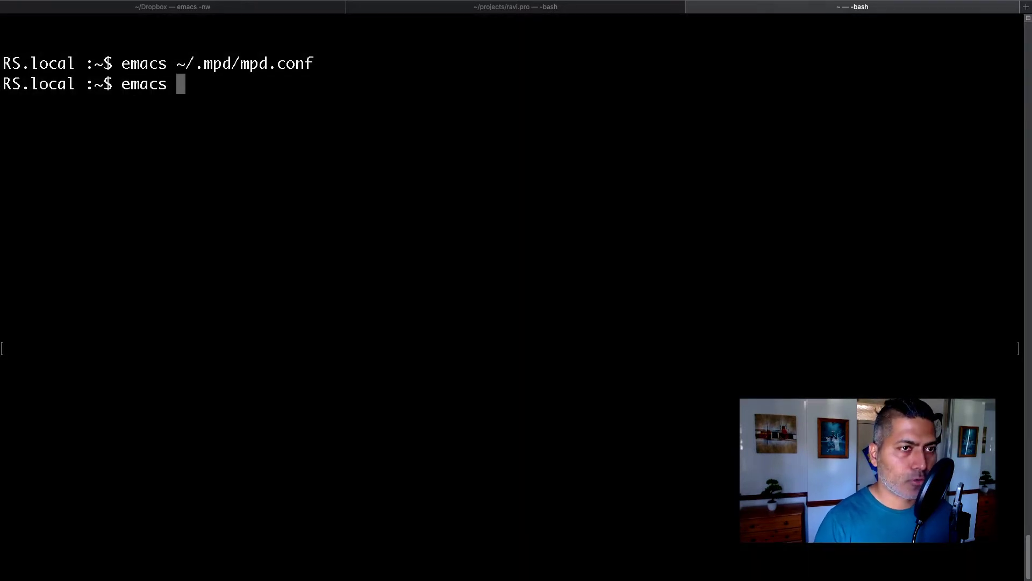
type("~")
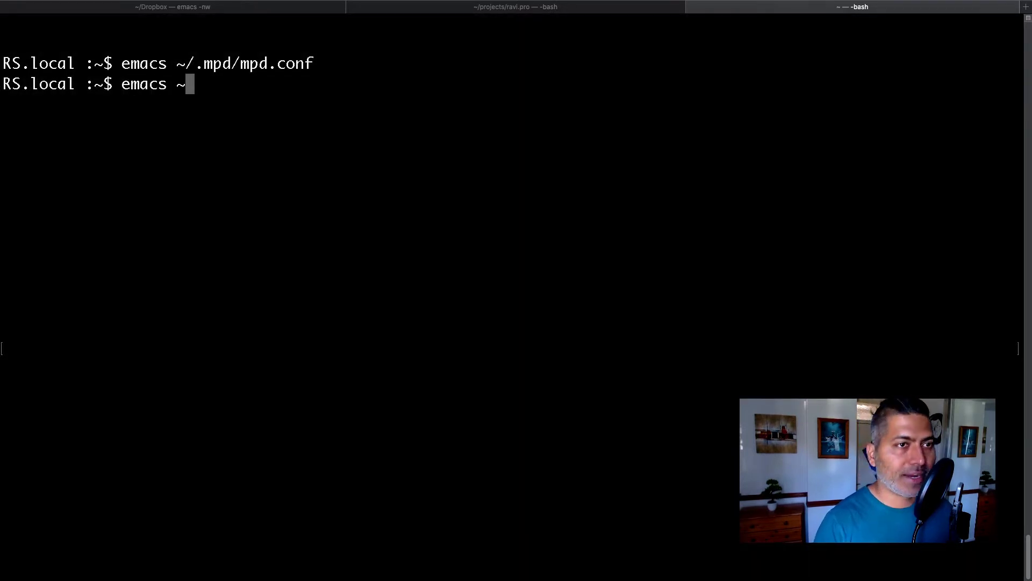
type("/.")
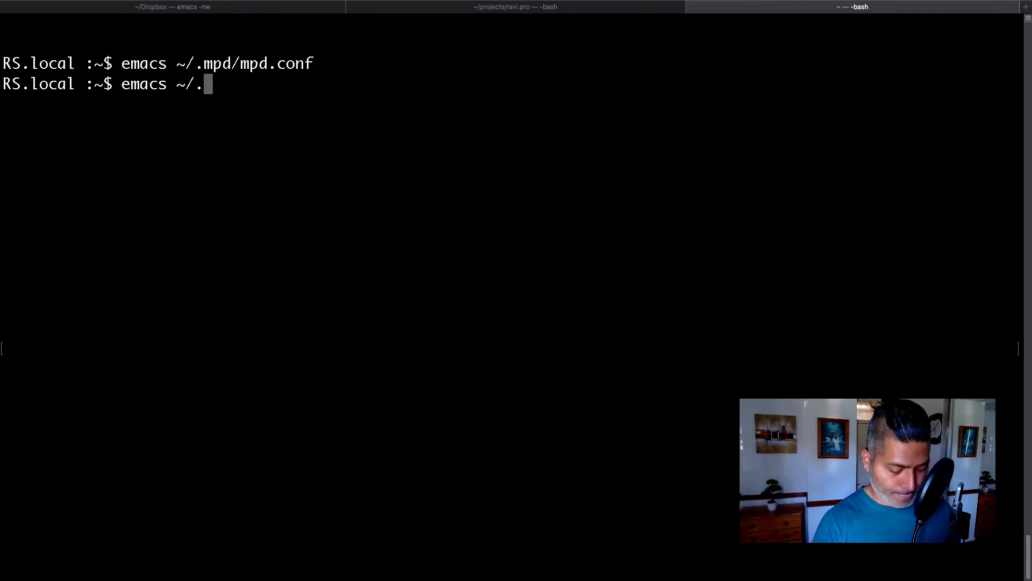
type("ncmpcpp/")
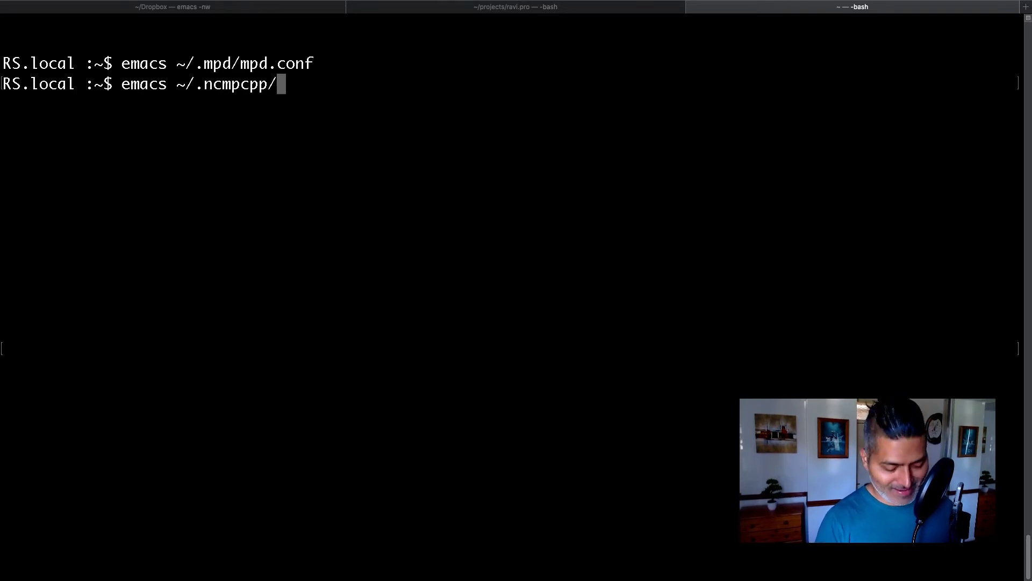
type("config")
key("Return")
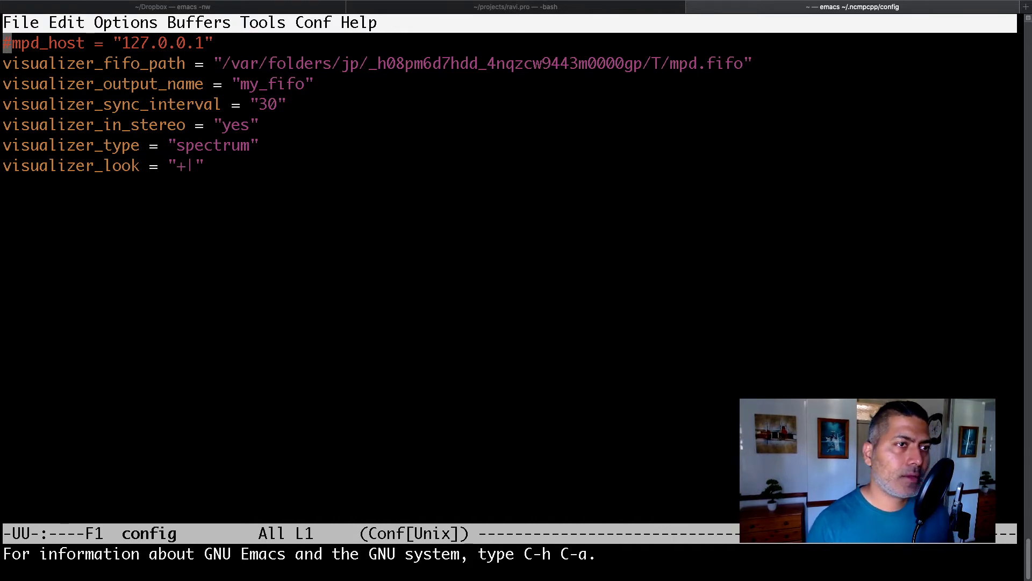
- Examine the visualizer fifo path, output name and sync interval settings in the ncmpcpp config file
left_click(7, 64)
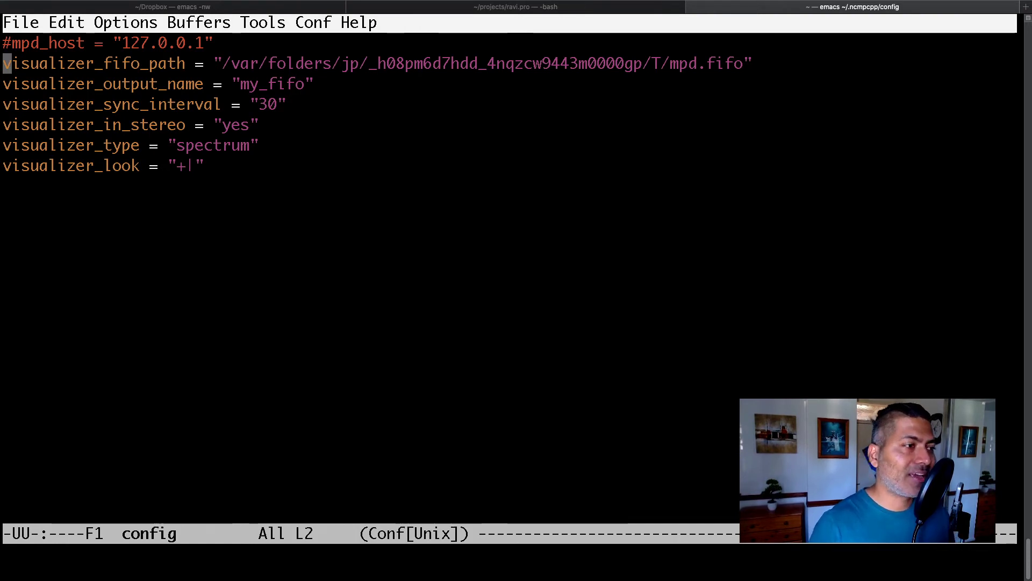
key("Down")
key("Down")
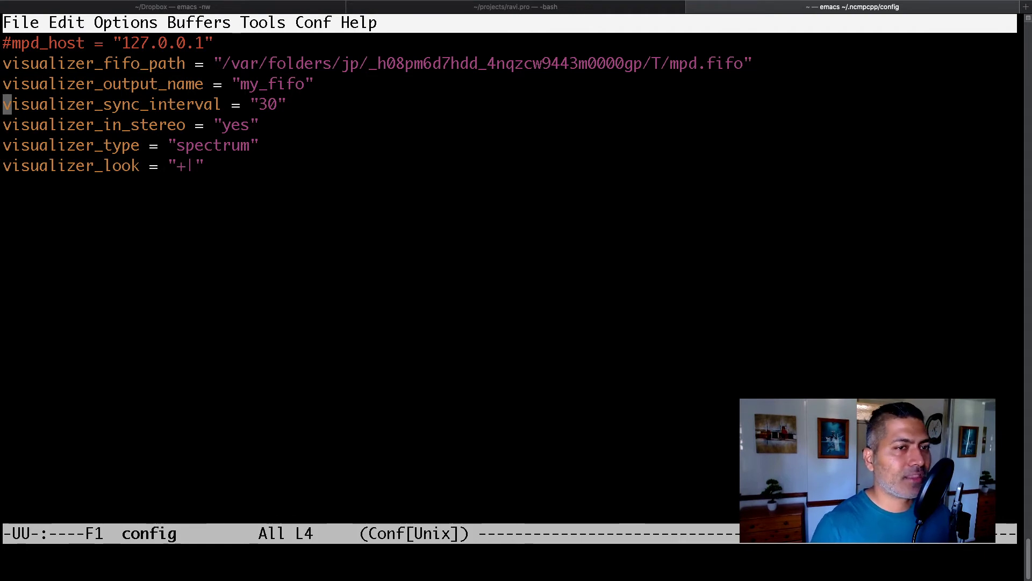
key("Up")
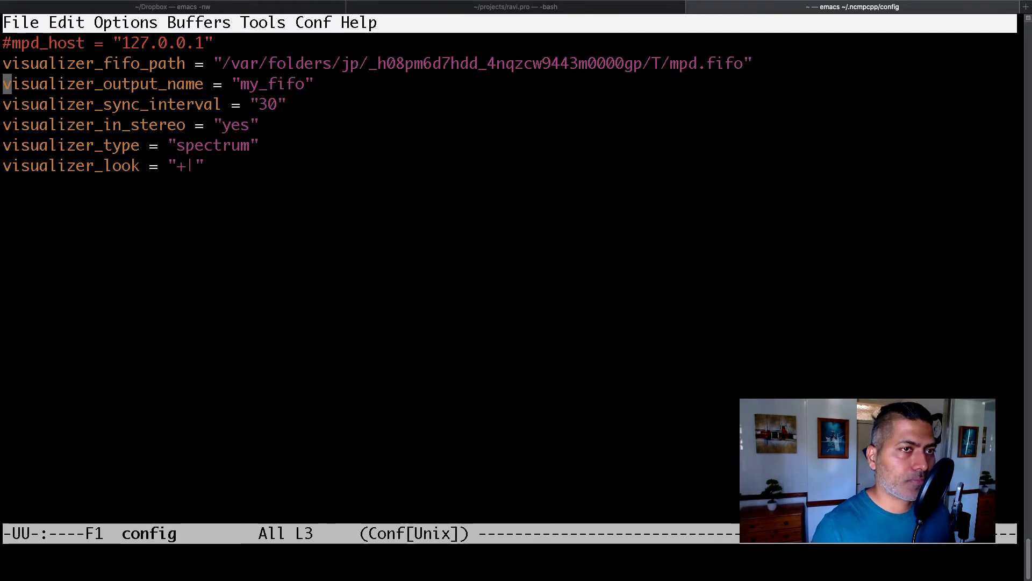
- Switch to the browser and review the visualization settings and basic usage on the ncmpcpp ArchWiki page
key("ctrl+Left")
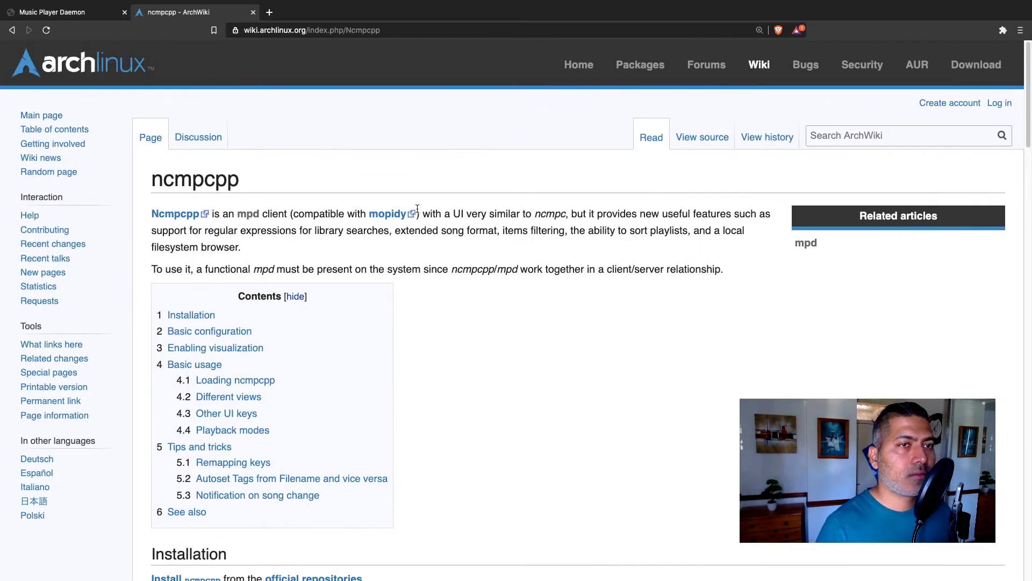
scroll(385, 194, "down", 10)
scroll(384, 193, "up", 10)
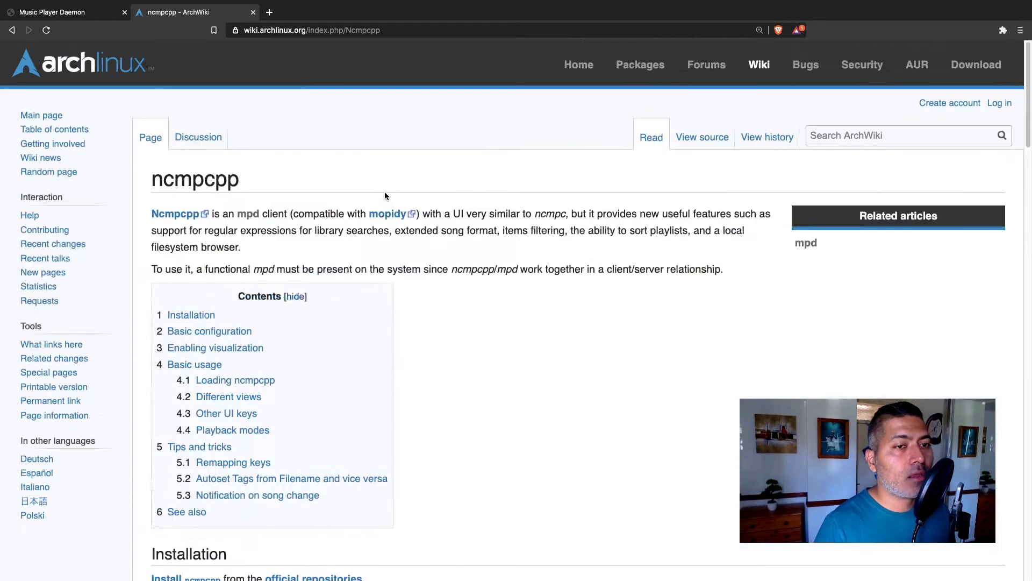
scroll(385, 191, "down", 15)
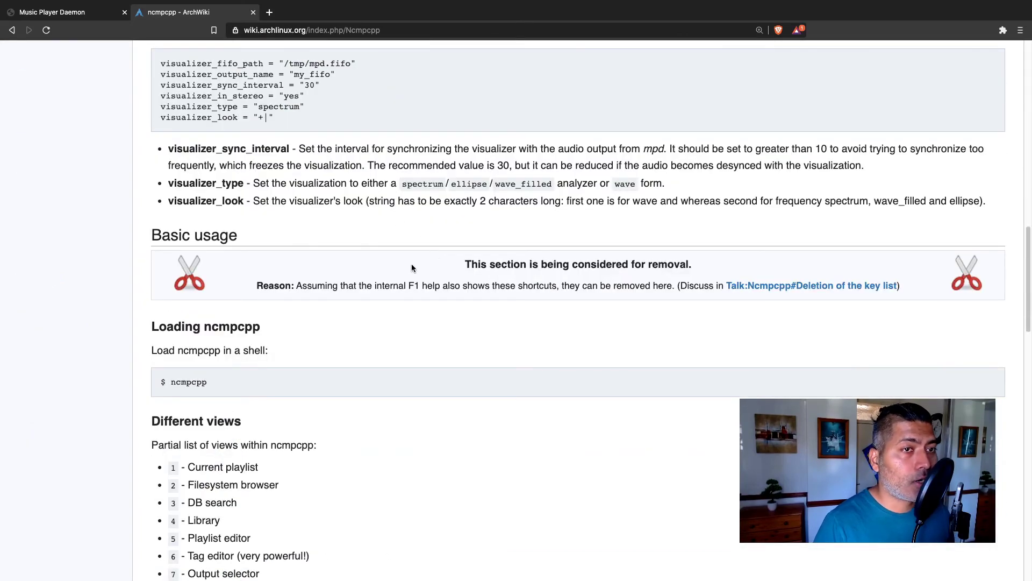
scroll(411, 267, "up", 5)
- Open the documentation from the Music Player Daemon site and skim the User's Manual sections on installing and compiling MPD
key("ctrl+shift+Tab")
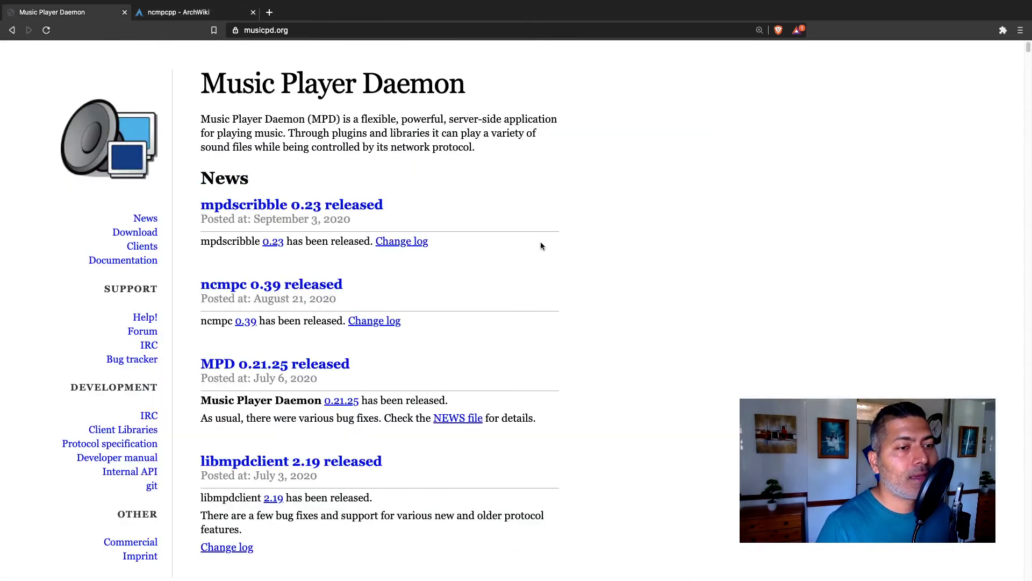
scroll(540, 241, "down", 15)
scroll(540, 243, "up", 15)
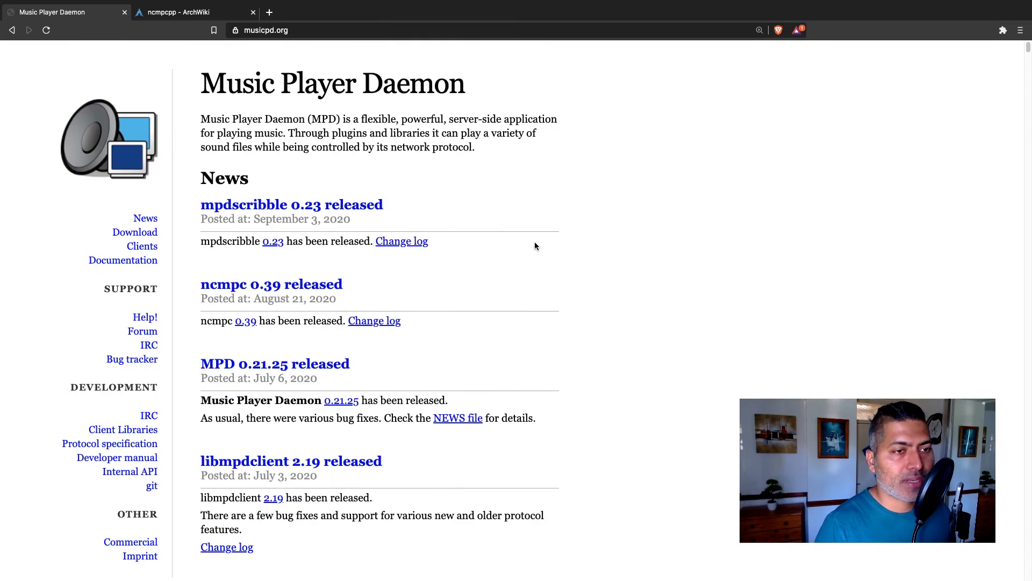
left_click(116, 262)
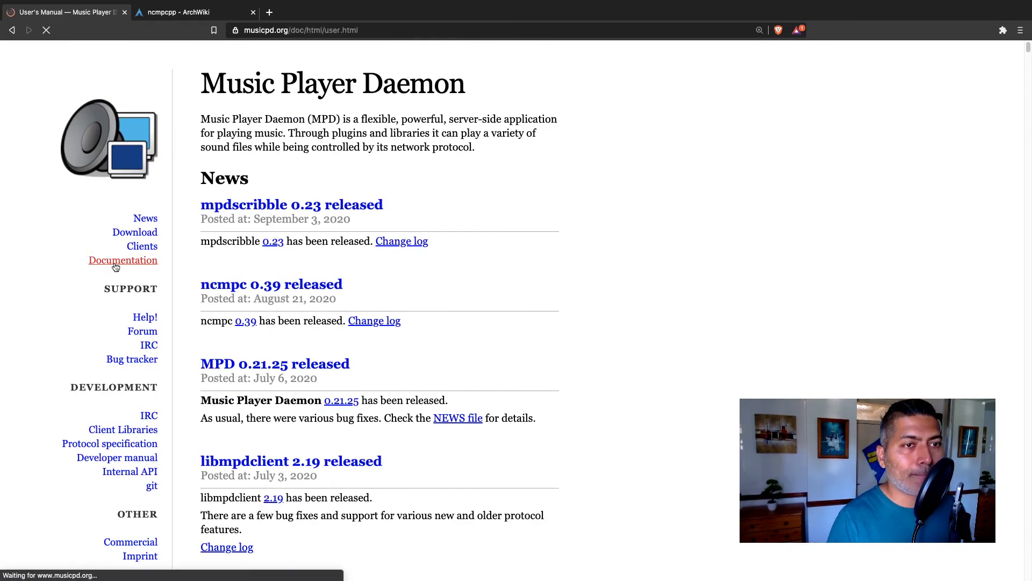
scroll(486, 341, "down", 6)
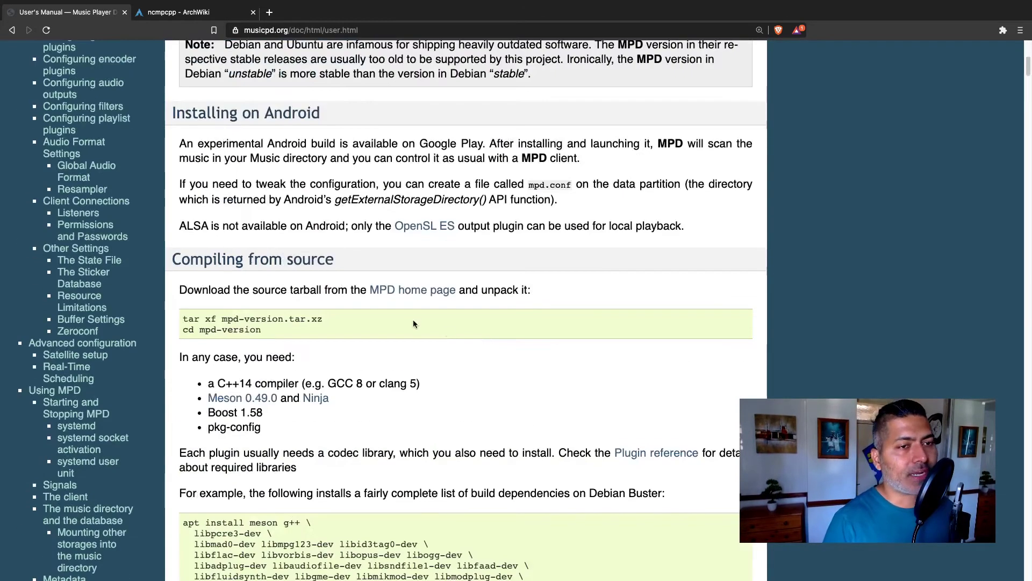
scroll(446, 329, "down", 10)
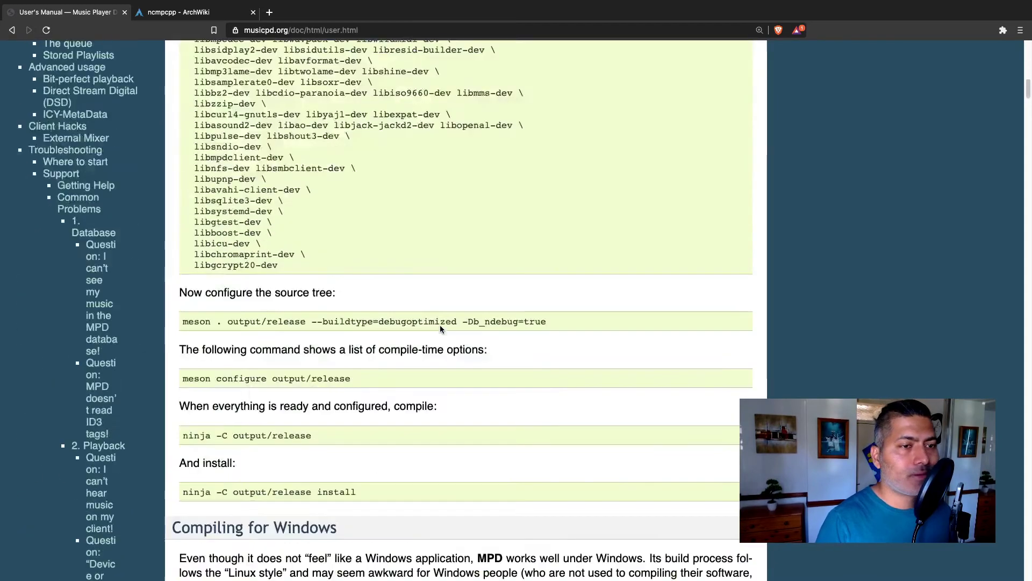
scroll(439, 325, "down", 7)
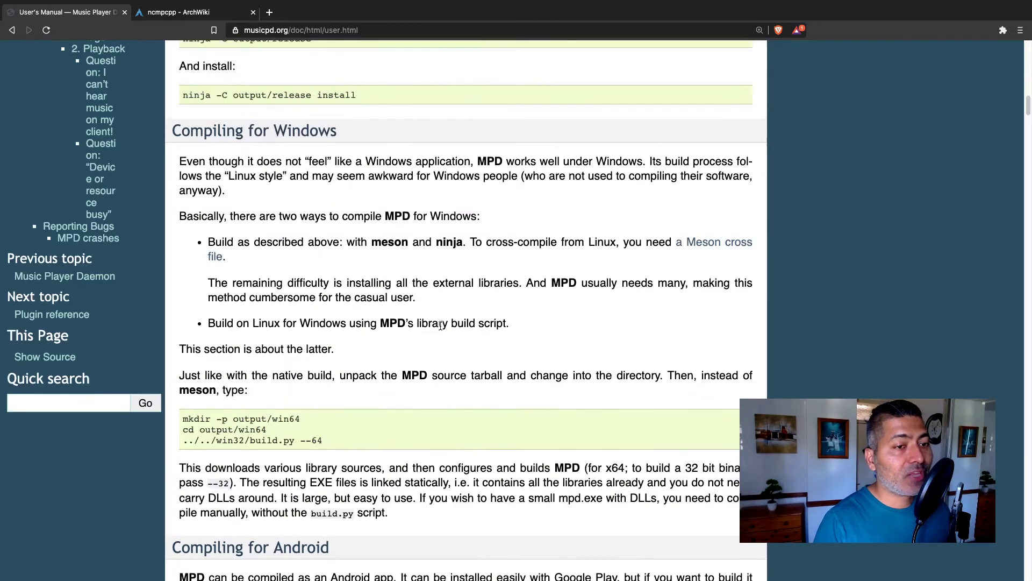
- Return to the start of the User's Manual, switch to the terminal and close the ncmpcpp config file in Emacs
scroll(440, 324, "up", 20)
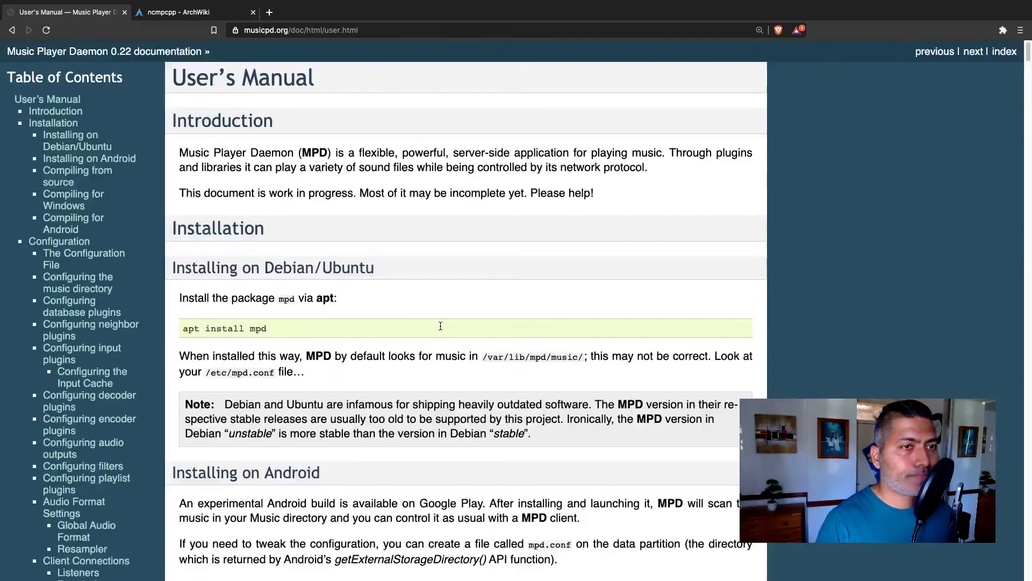
key("super+Tab")
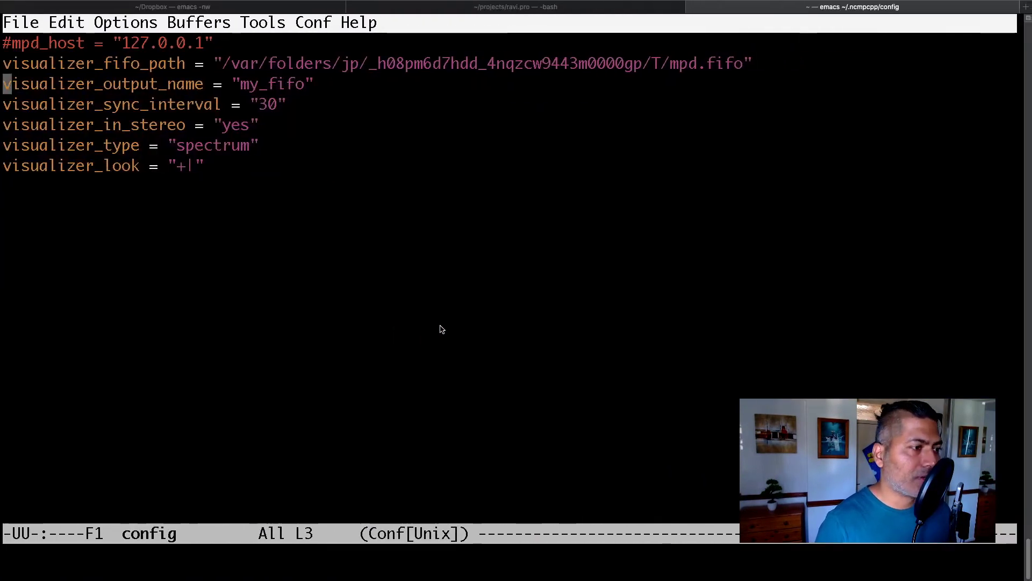
key("ctrl+x")
key("ctrl+c")
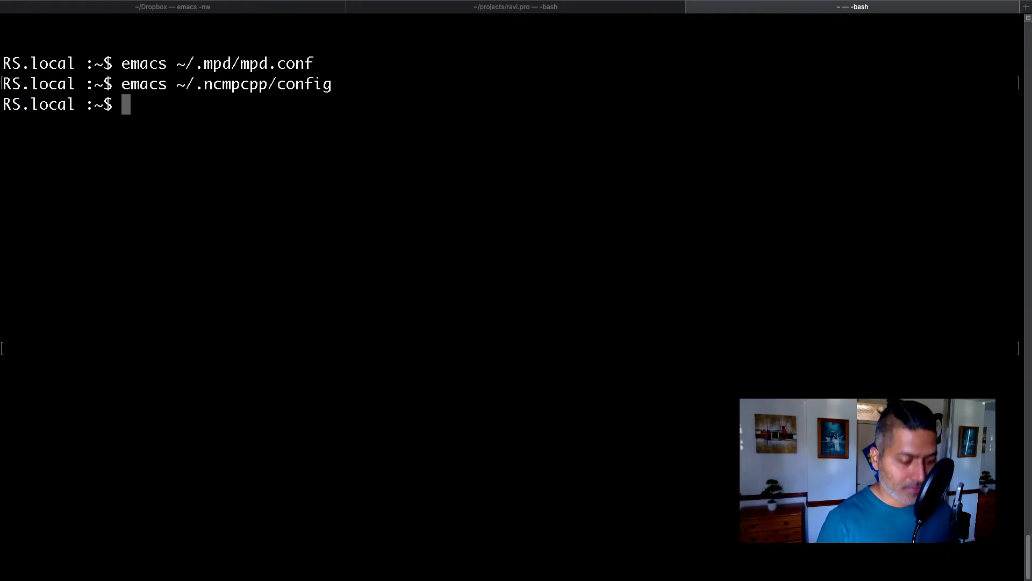
- Reopen ~/.ncmpcpp/config in Emacs, look over the mpd_host and visualizer settings and exit the editor
type("ncmpcpp")
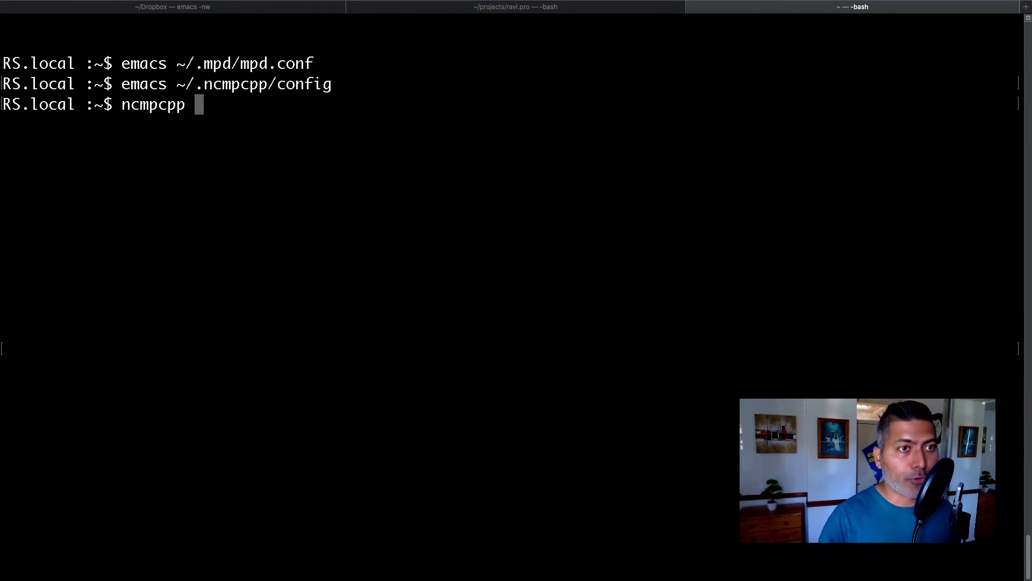
key("Up")
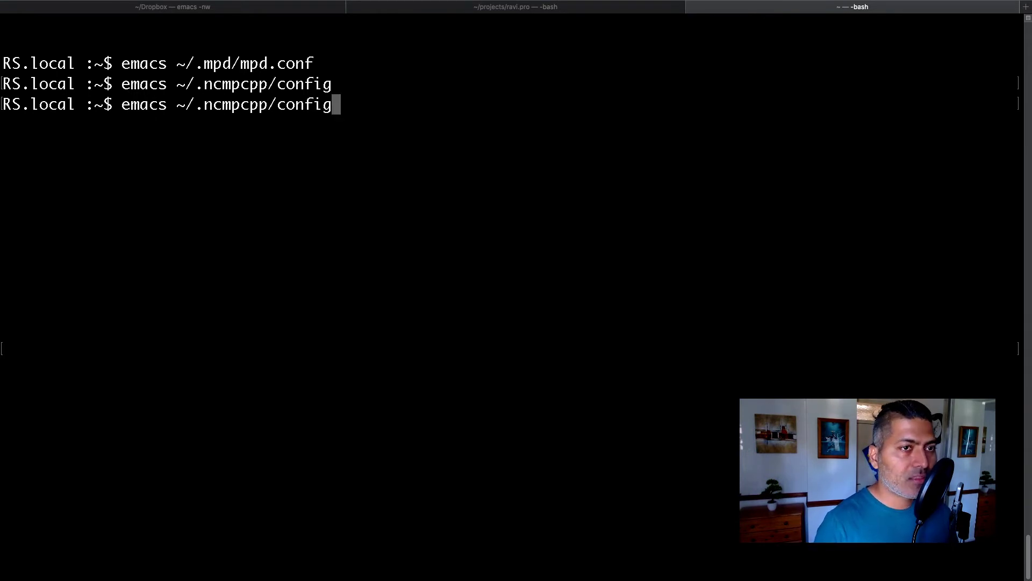
key("Return")
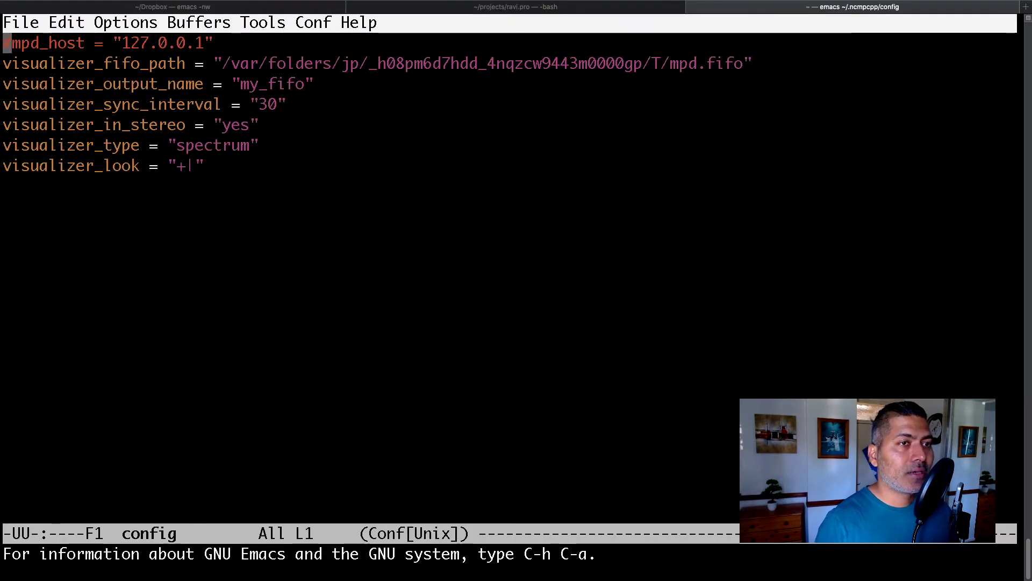
key("Down")
key("Up")
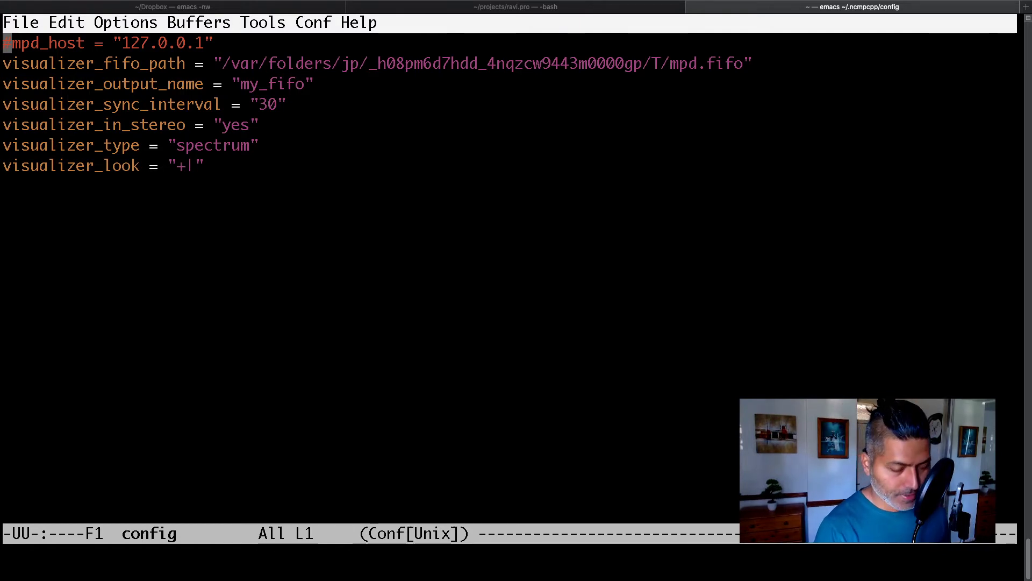
key("ctrl+x")
key("ctrl+c")
- Launch ncmpcpp from the home shell
key("Up")
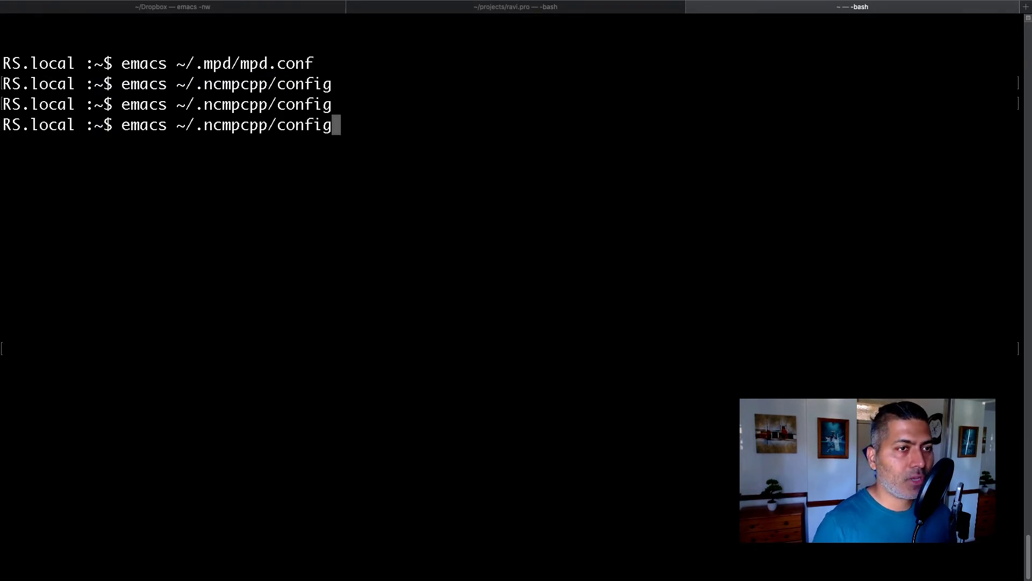
key("Down")
key("Down")
type("ncmpcpp")
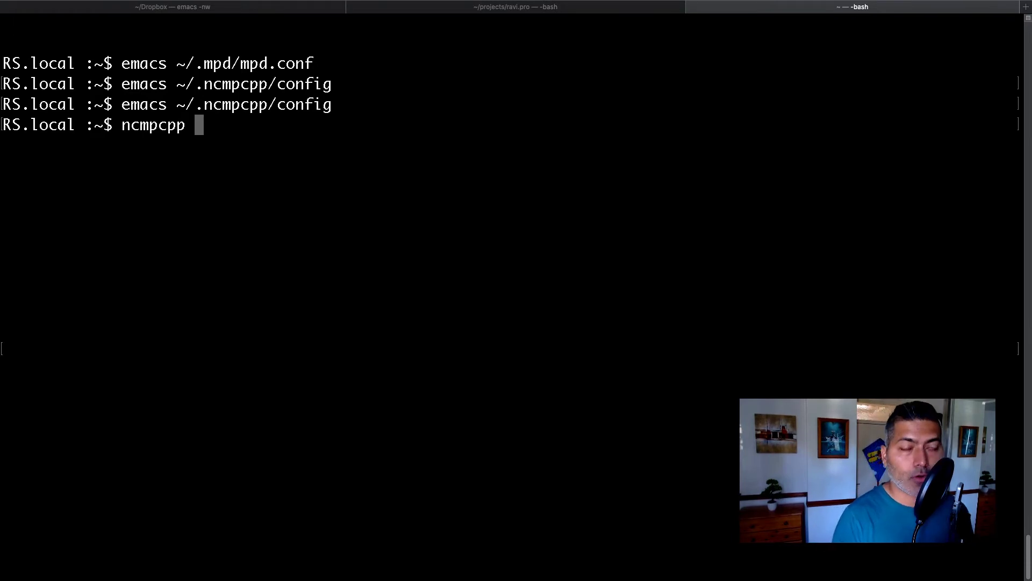
key("Return")
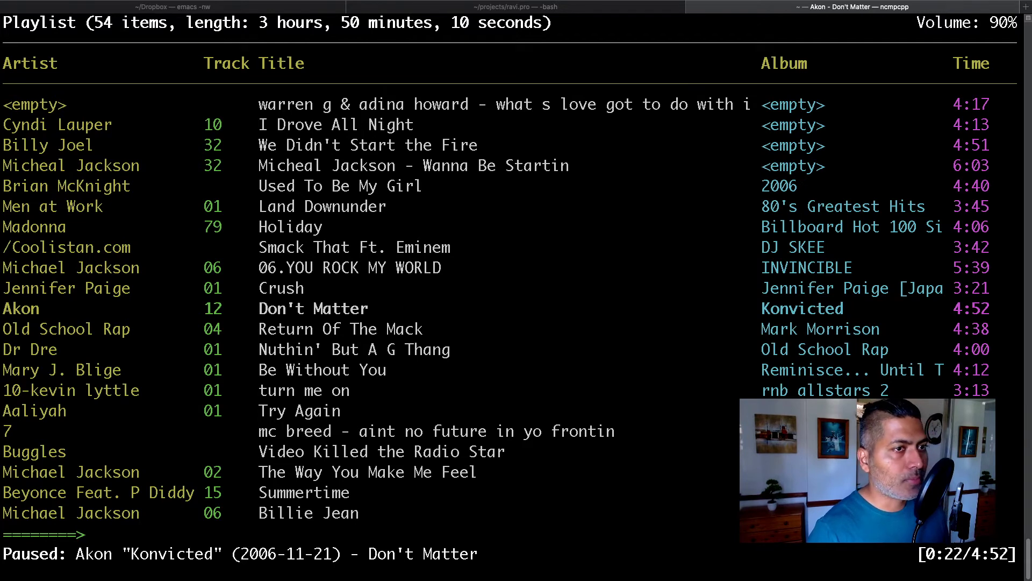
- Toggle the system sound mute and play Cyndi Lauper's "I Drove All Night" from the playlist
left_click(355, 349)
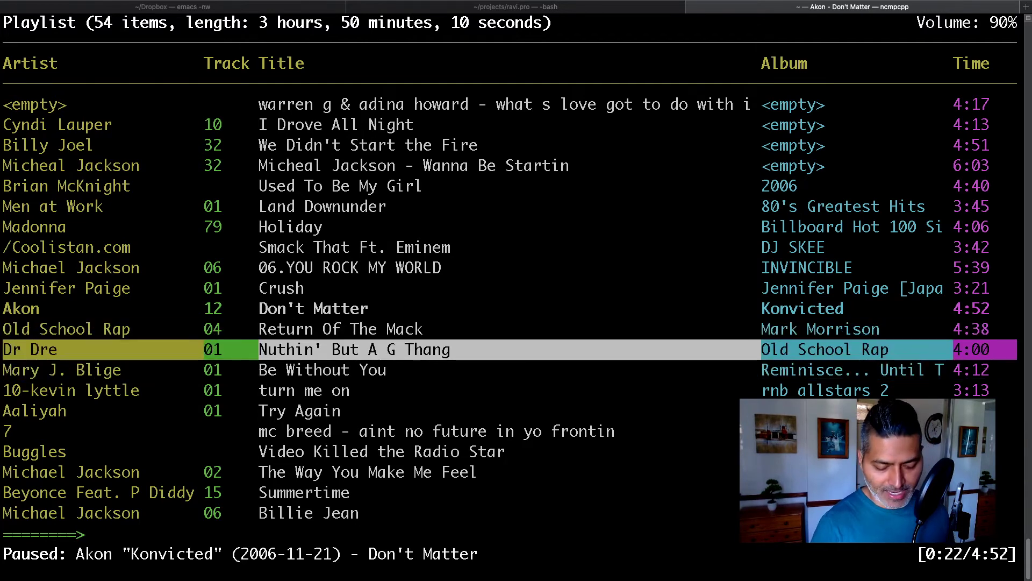
key("XF86AudioMute")
key("Up")
key("Up")
key("Up")
key("Up")
key("Up")
key("Up")
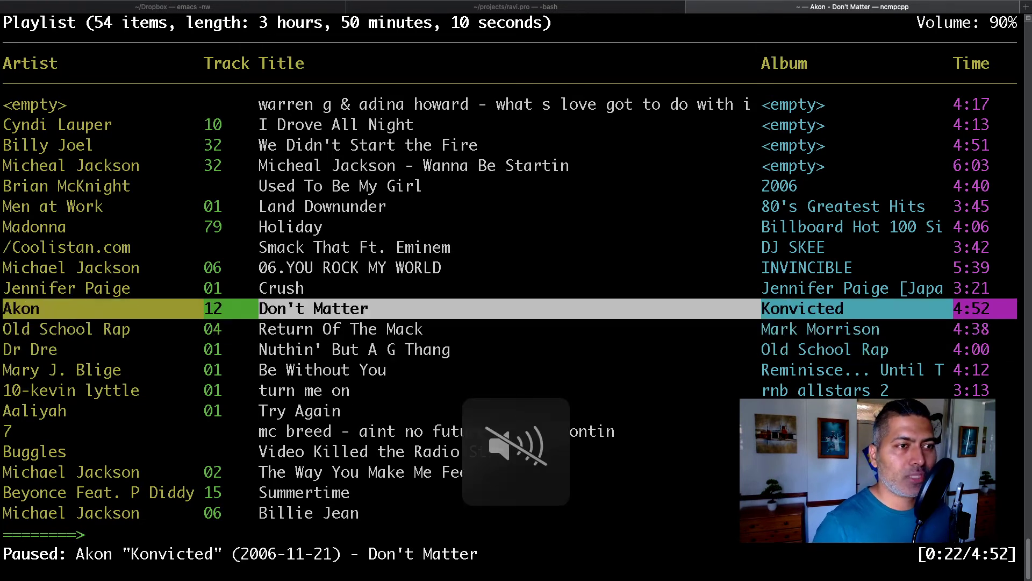
key("Up")
key("Up")
key("Up")
key("Up")
key("Up")
key("Up")
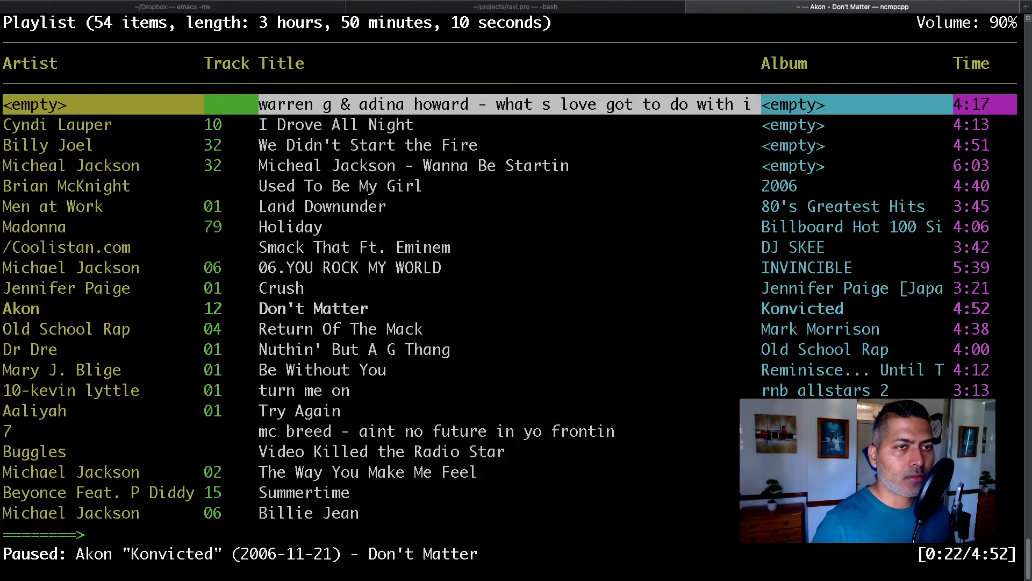
key("Down")
key("Down")
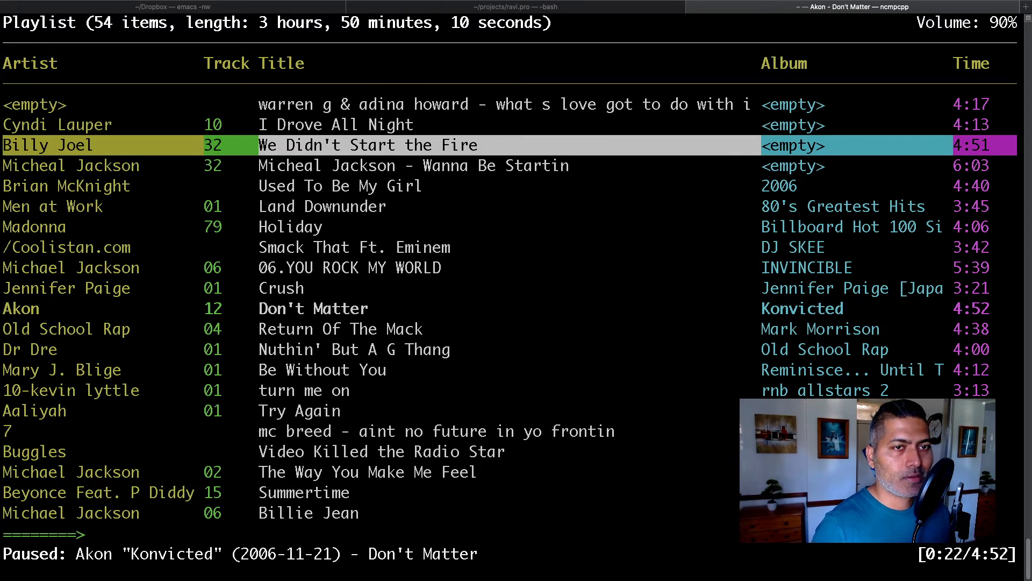
key("Up")
key("Return")
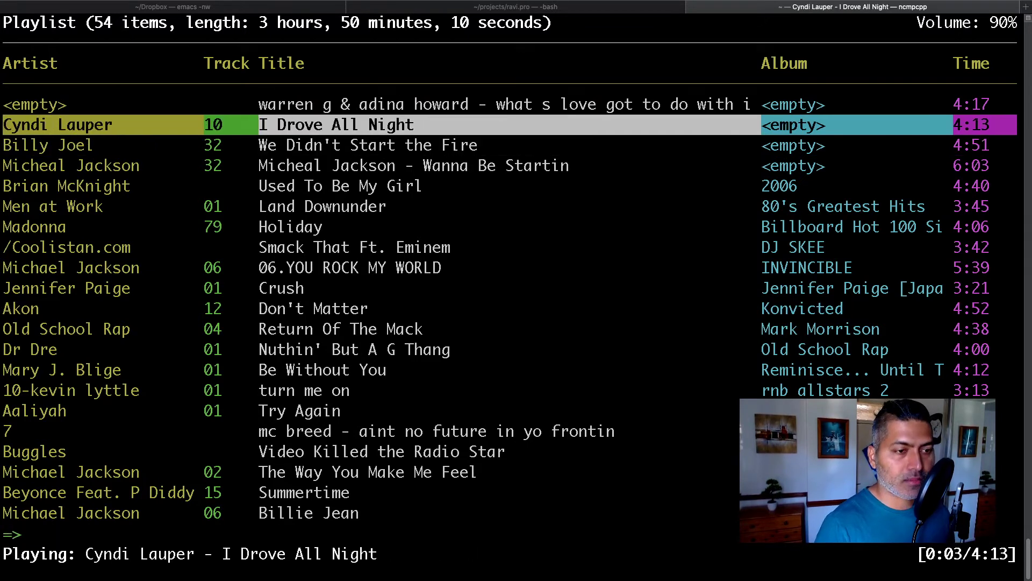
- Pause the playing song and resume its playback
key("p")
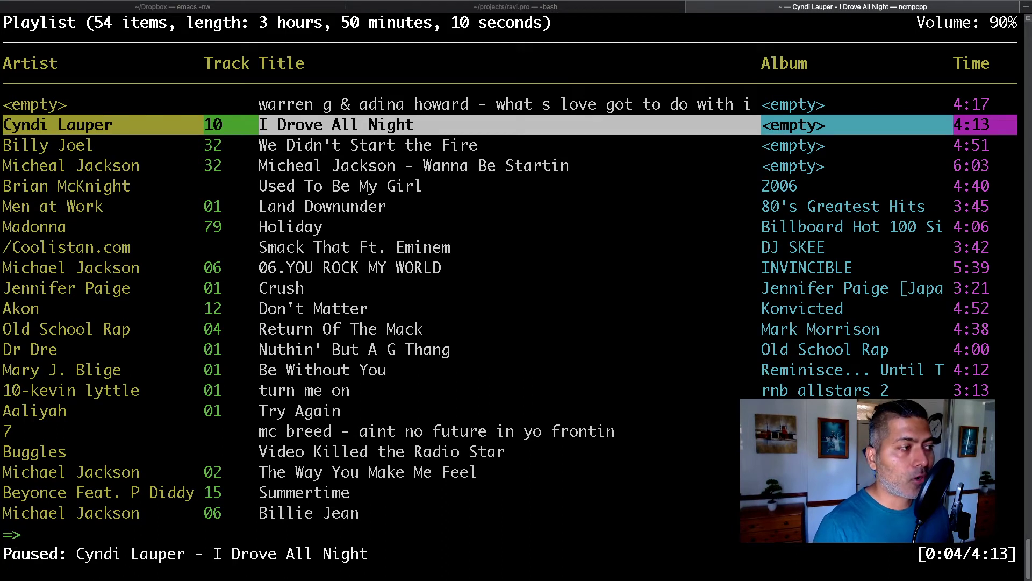
key("p")
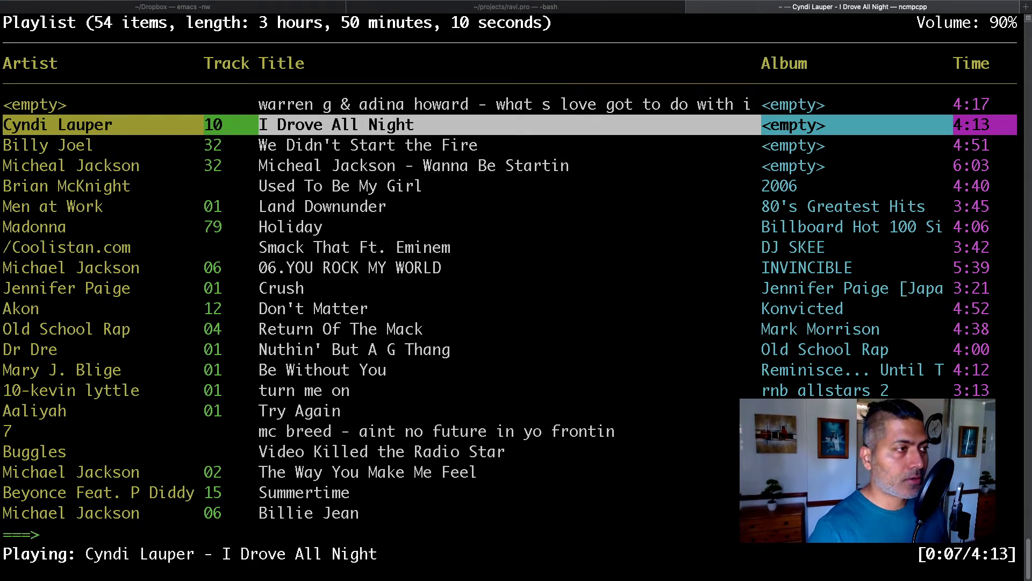
key("Tab")
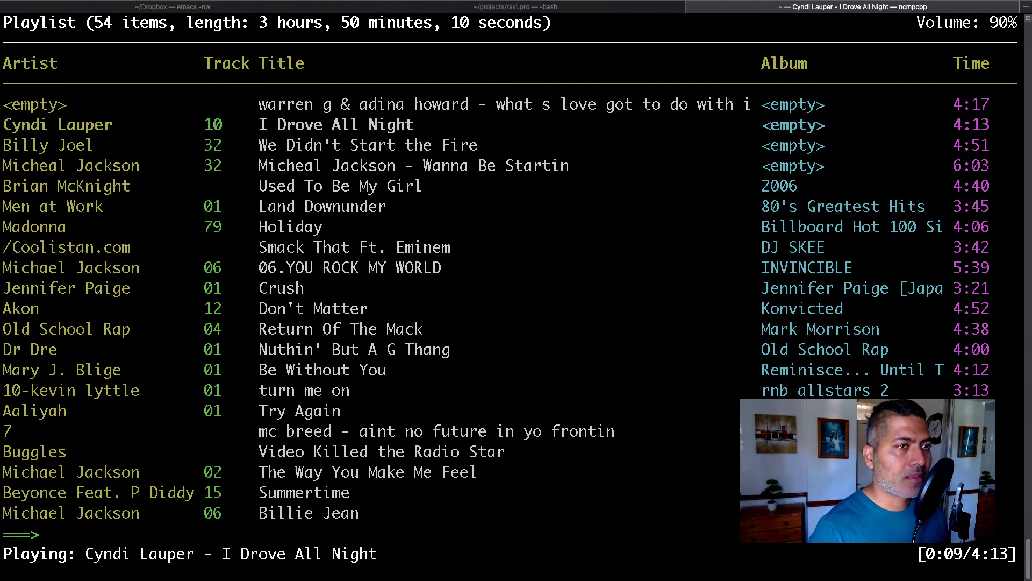
- Look through ncmpcpp's browse, search engine, media library, playlist editor, tag editor and outputs screens
key("2")
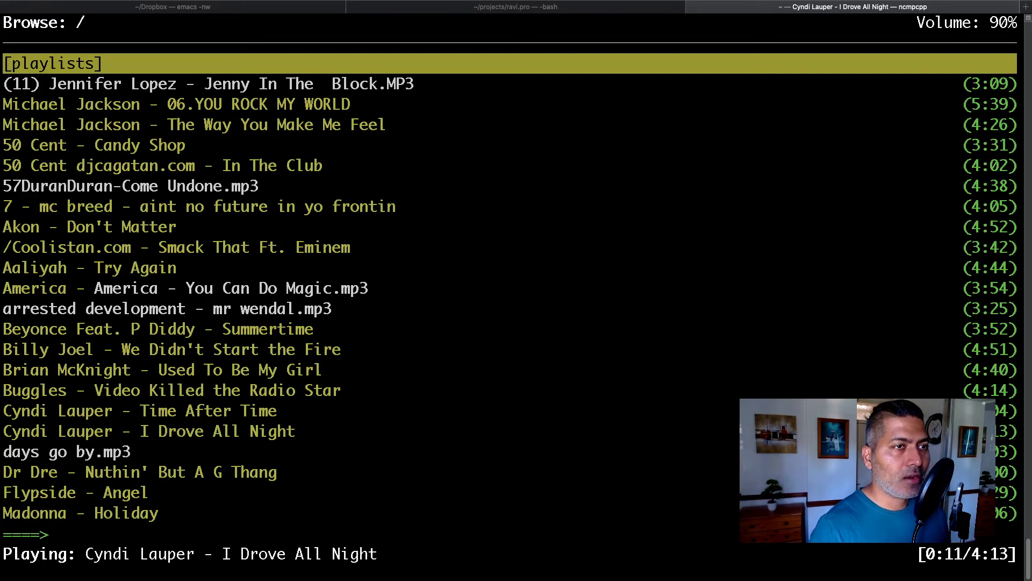
key("3")
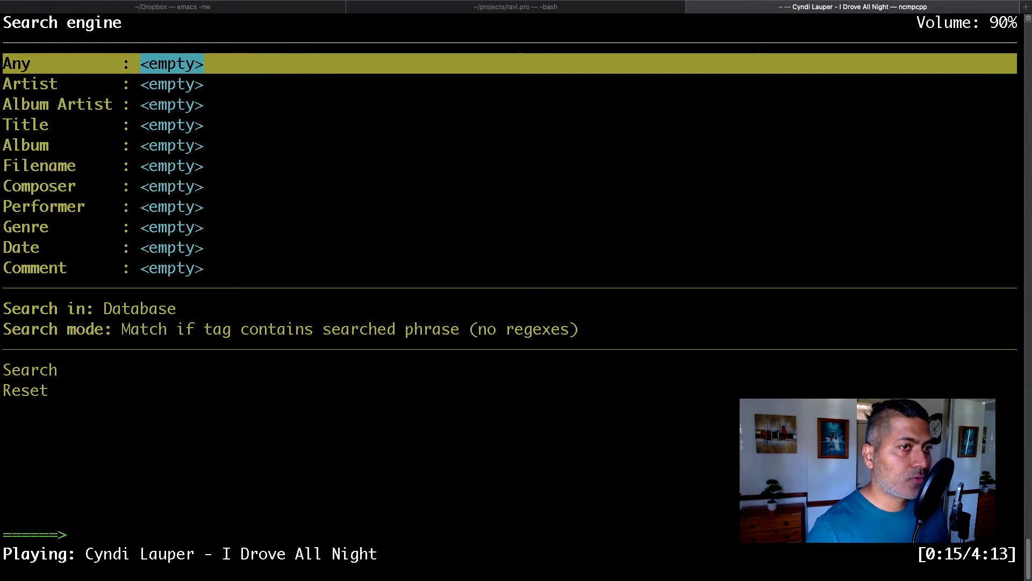
key("4")
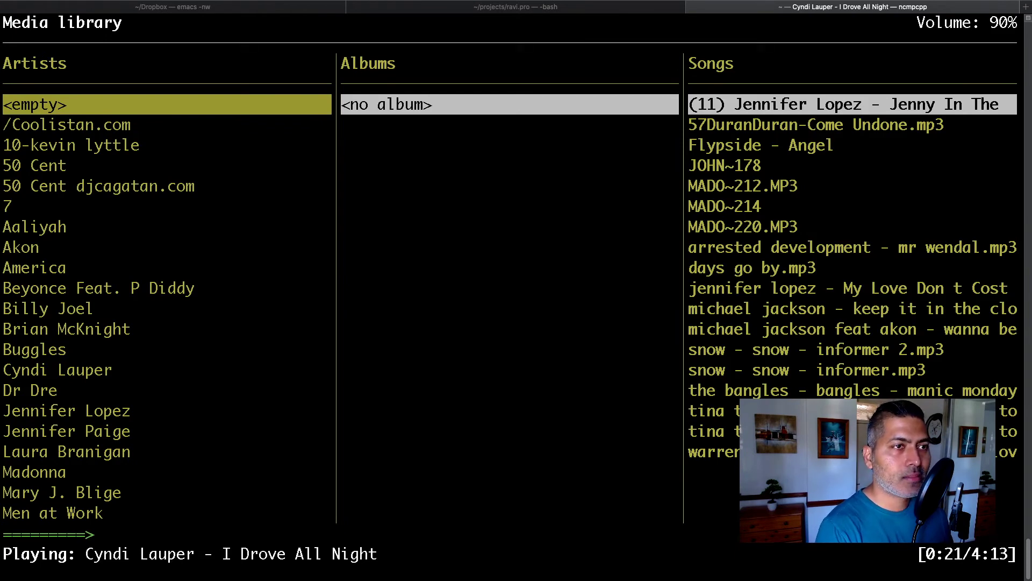
key("5")
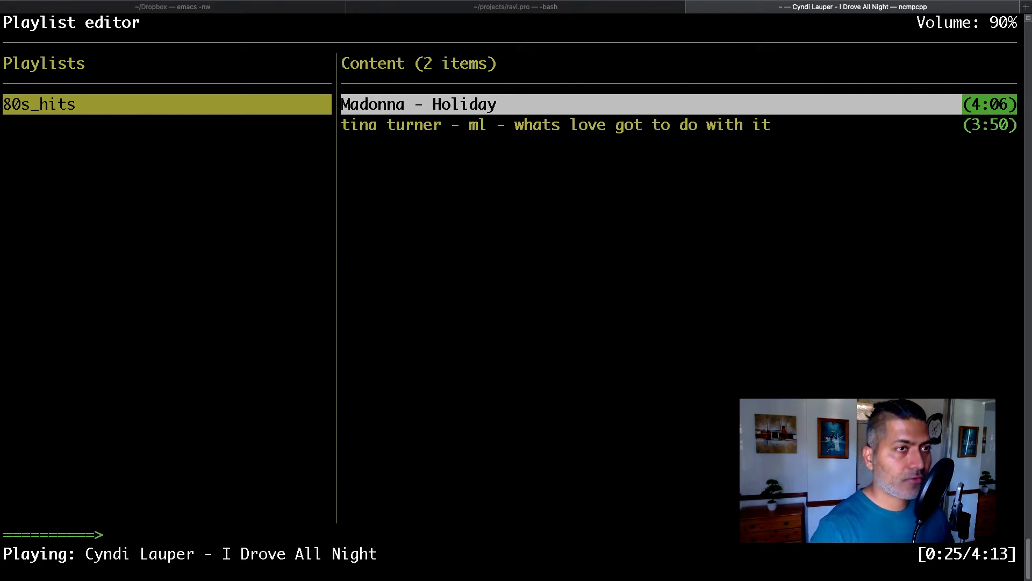
key("4")
key("5")
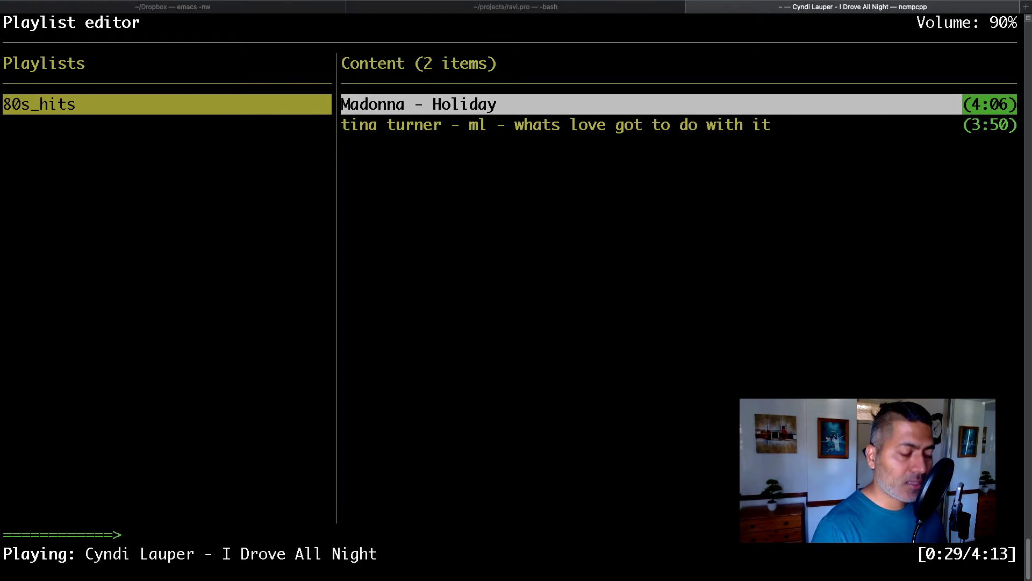
key("6")
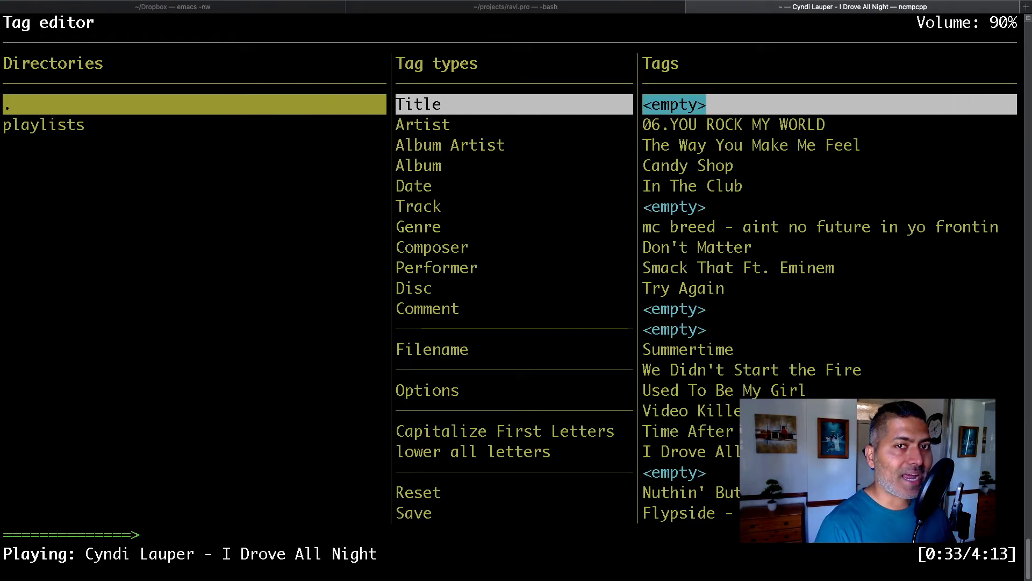
key("7")
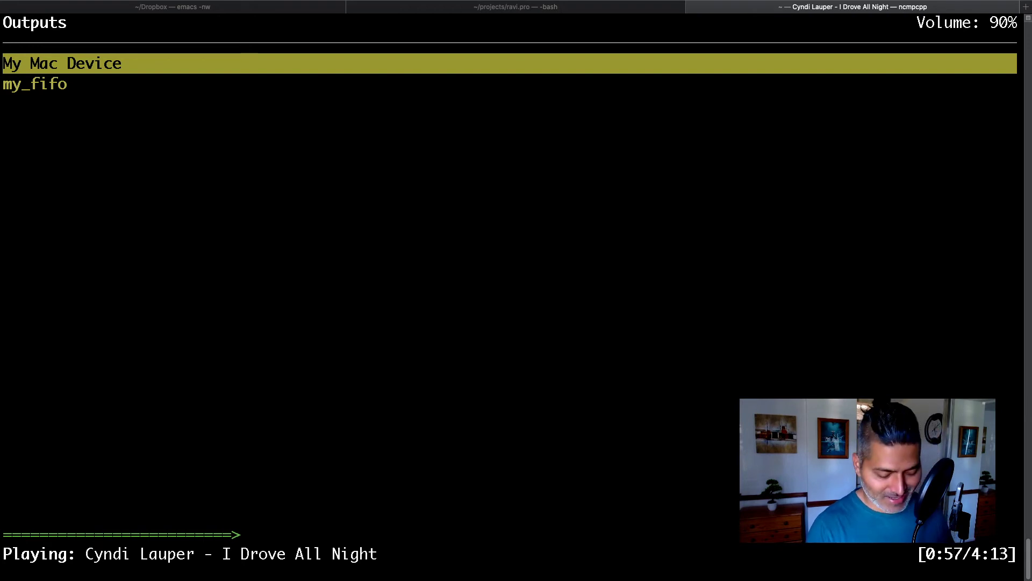
- Show the music visualizer and cycle its visualization type through sound wave and sound wave filled back to spectrum
key("8")
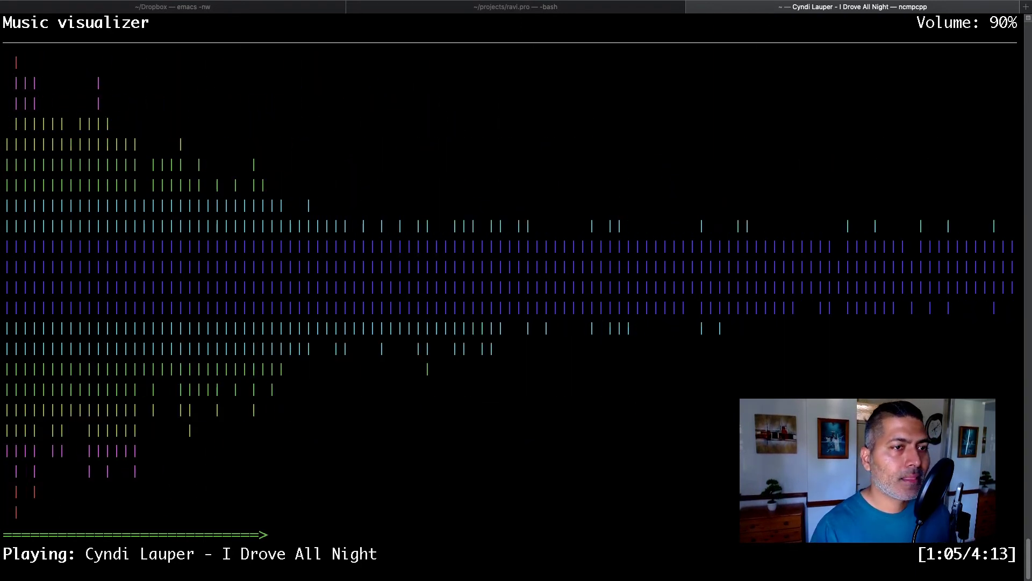
key("space")
key("space")
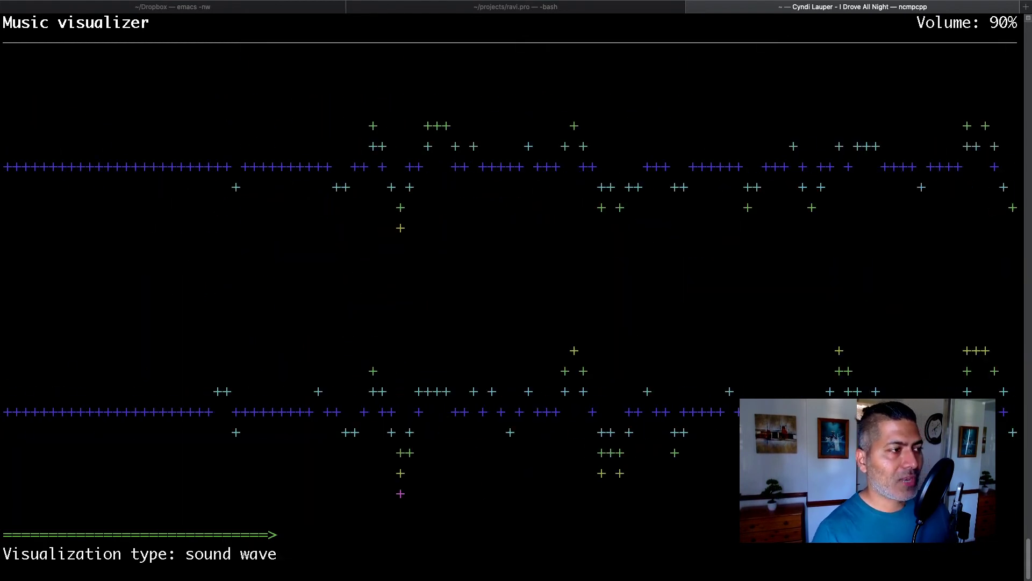
key("space")
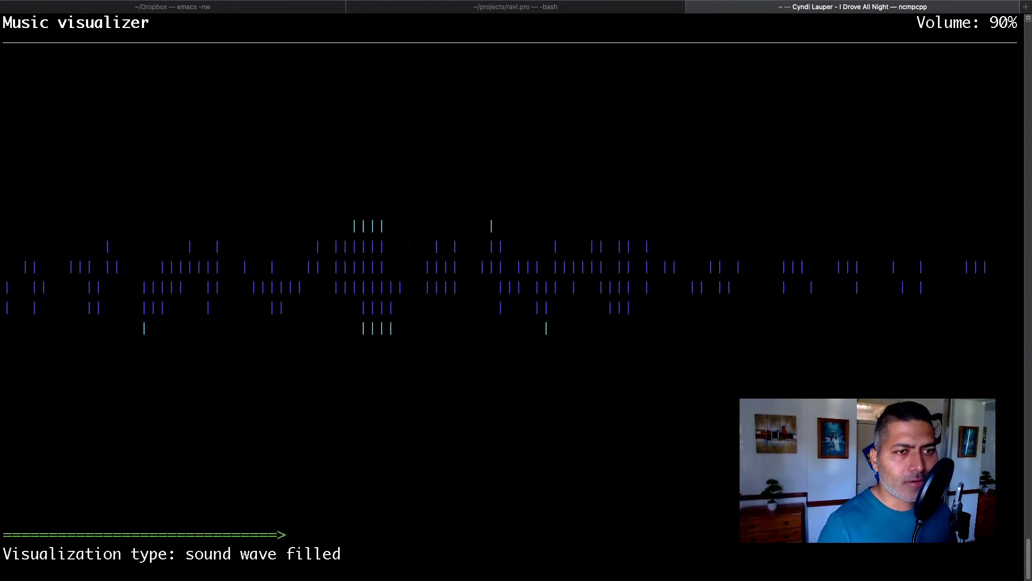
key("space")
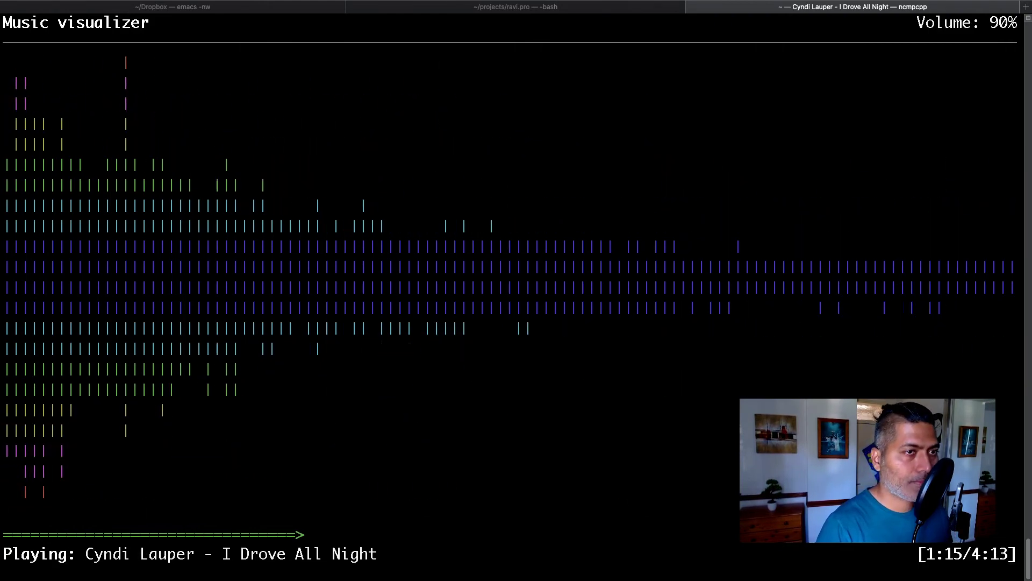
- Pause the song from the playlist screen and quit ncmpcpp
key("1")
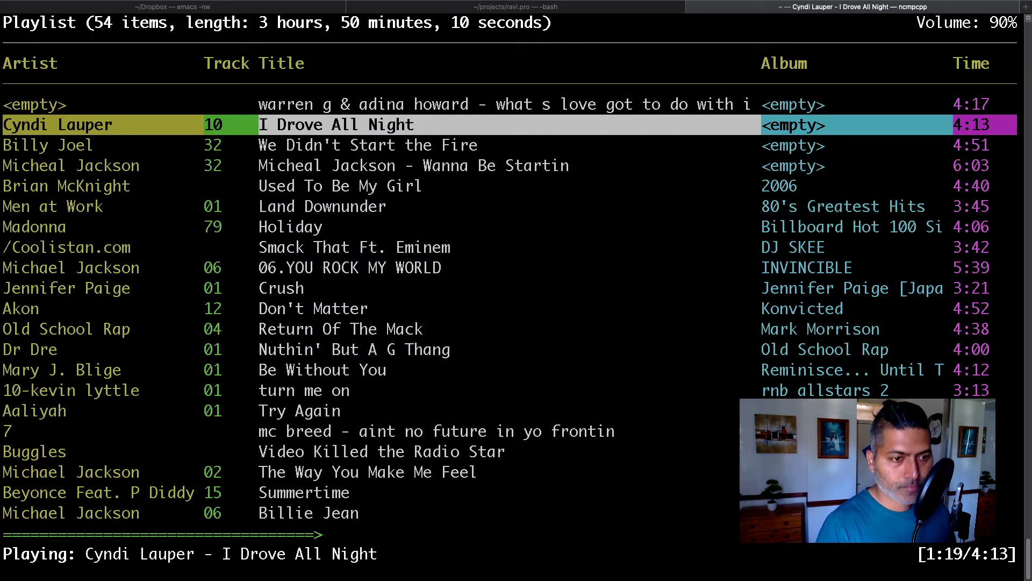
key("p")
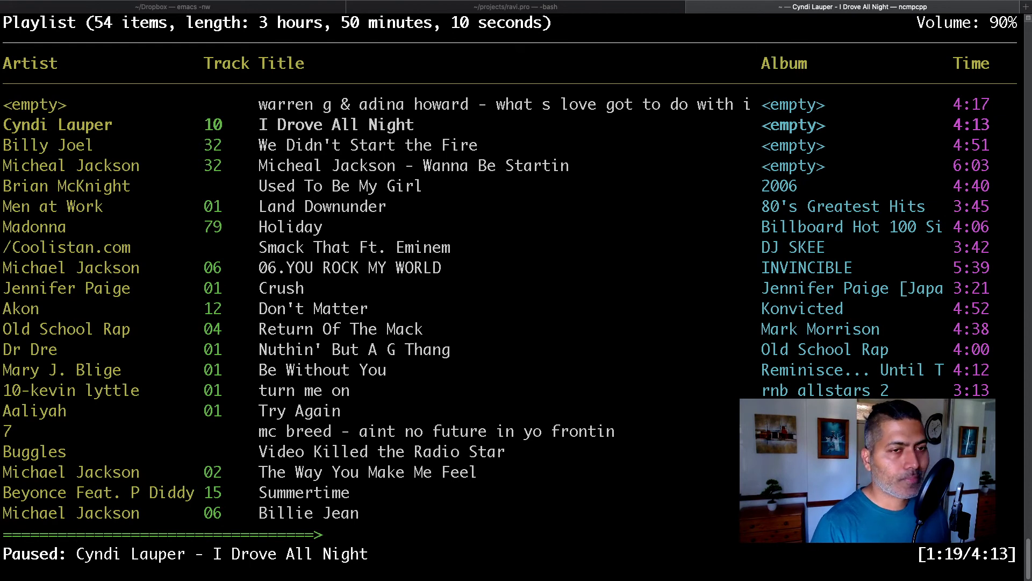
key("o")
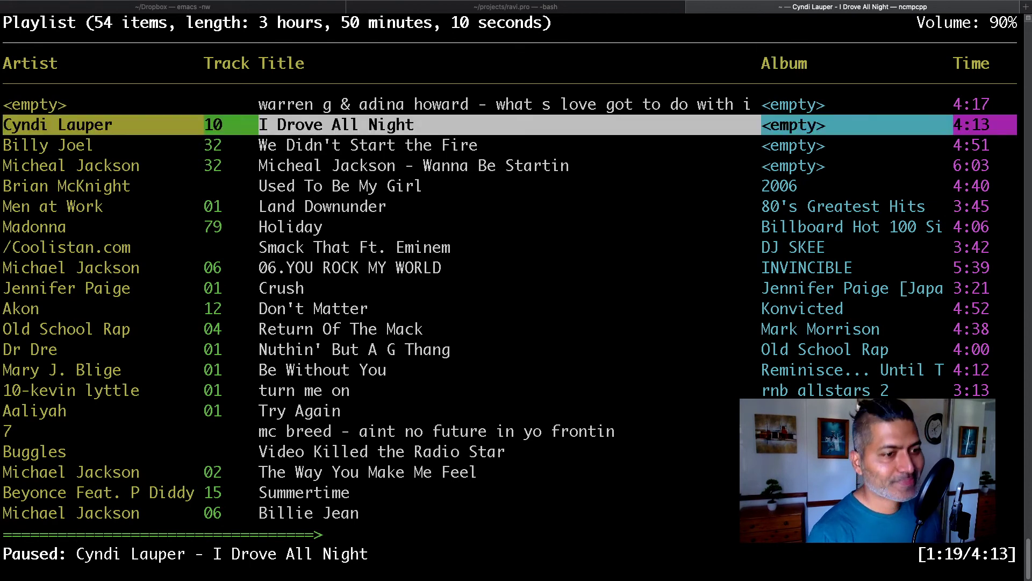
key("q")
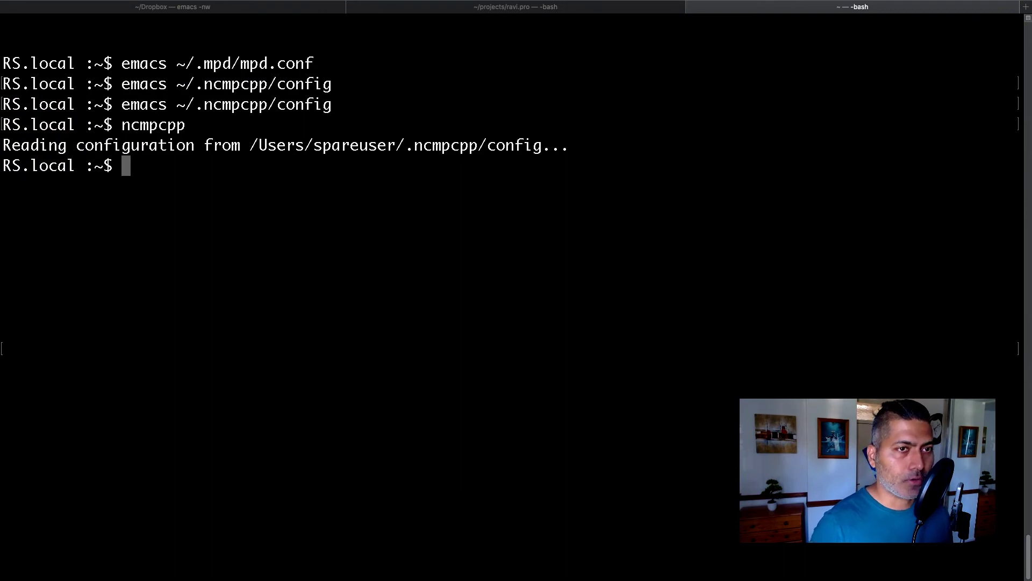
- Switch to the browser, search the web for "android play store" from the ArchWiki page and open the Google Play result
key("ctrl+Left")
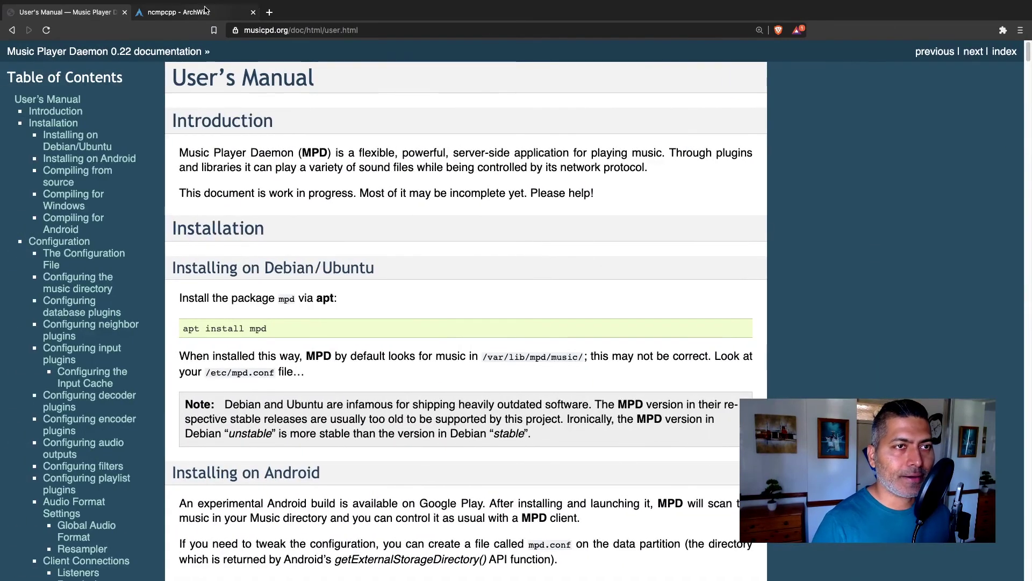
left_click(205, 11)
key("ctrl+l")
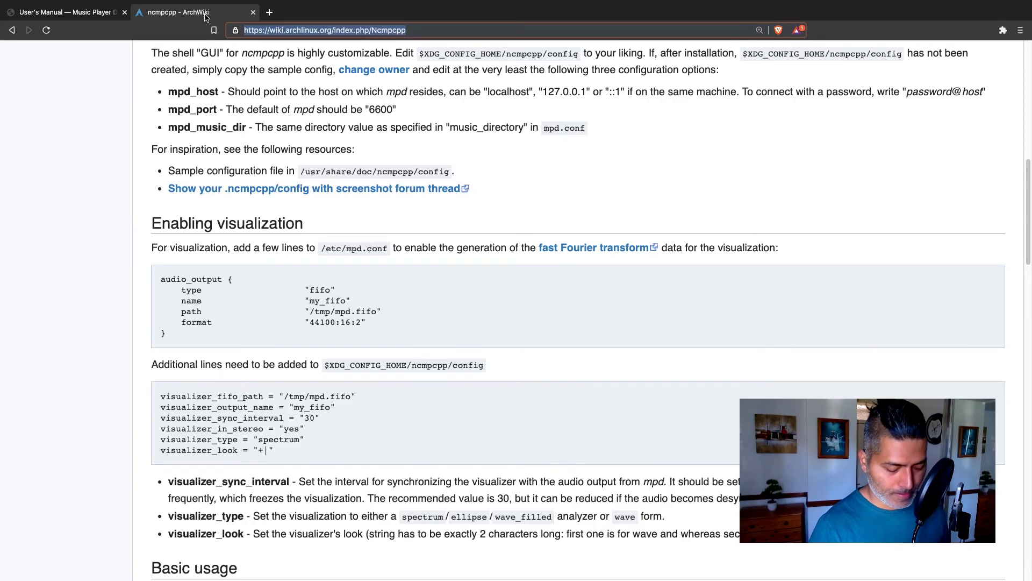
type("an")
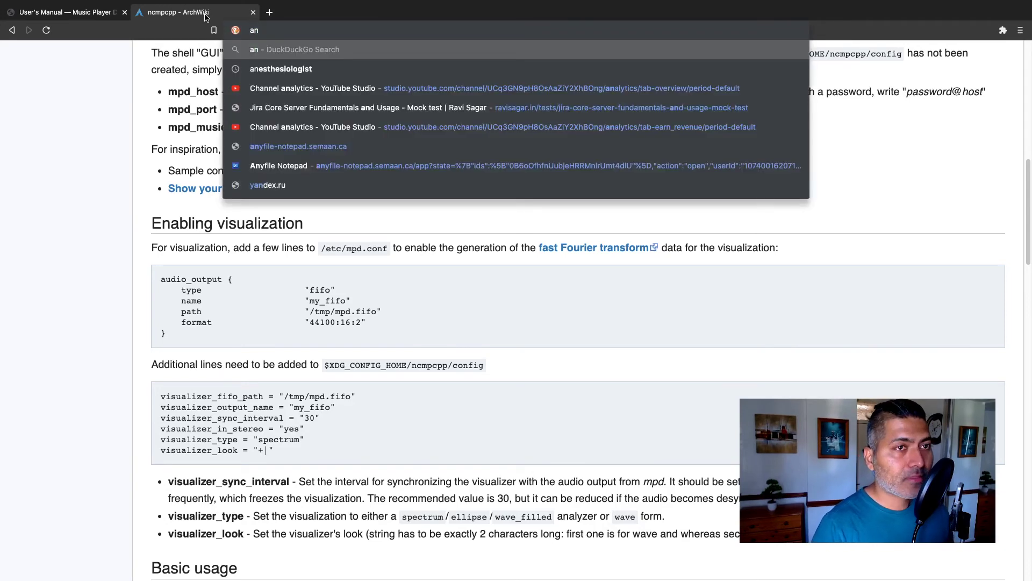
type("droid play store")
key("Return")
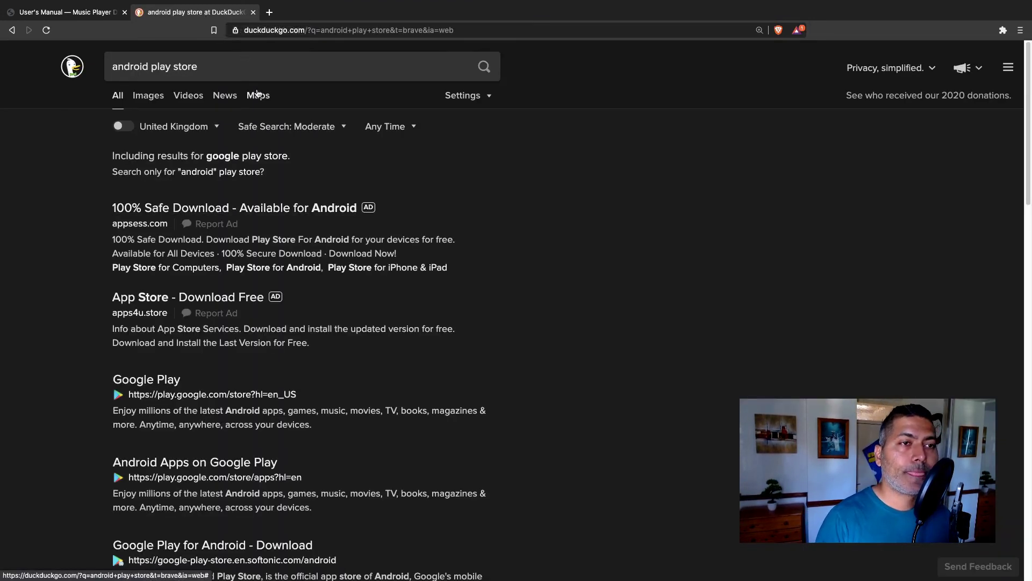
left_click(242, 67)
left_click(138, 370)
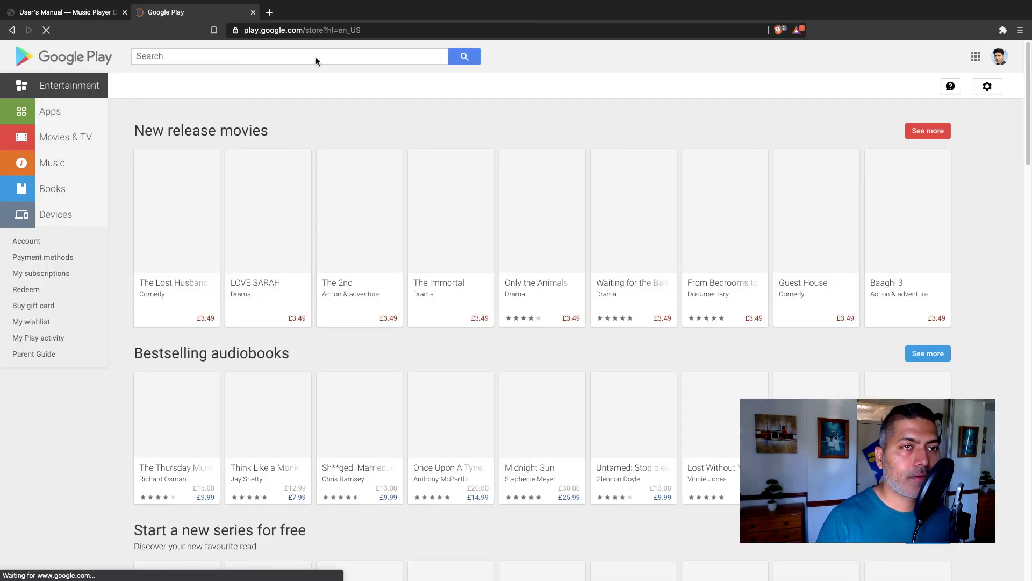
- Search Google Play for "mpd" and open the M.A.L.P. - MPD Client app page
left_click(314, 56)
type("mp")
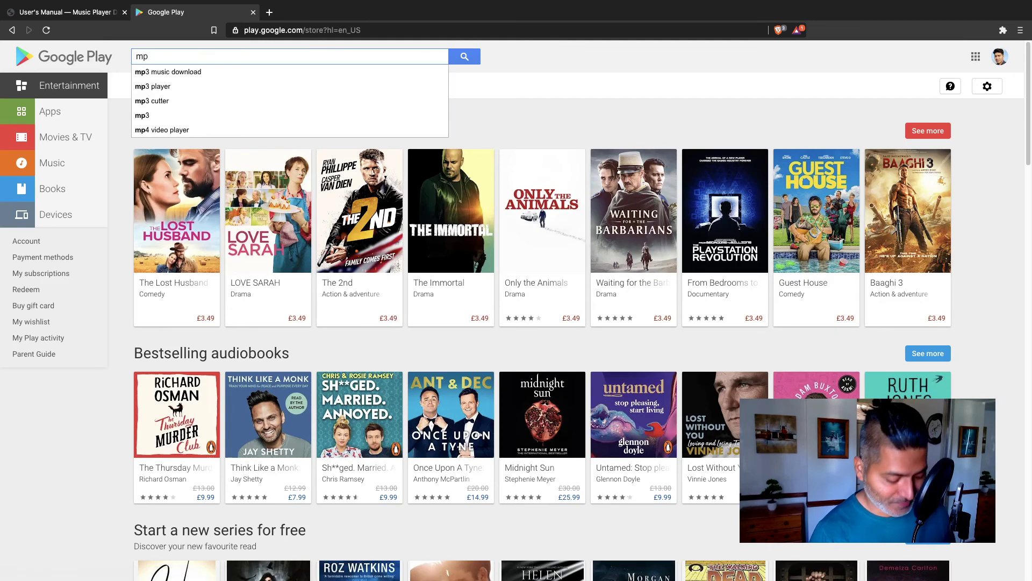
type("d")
key("Return")
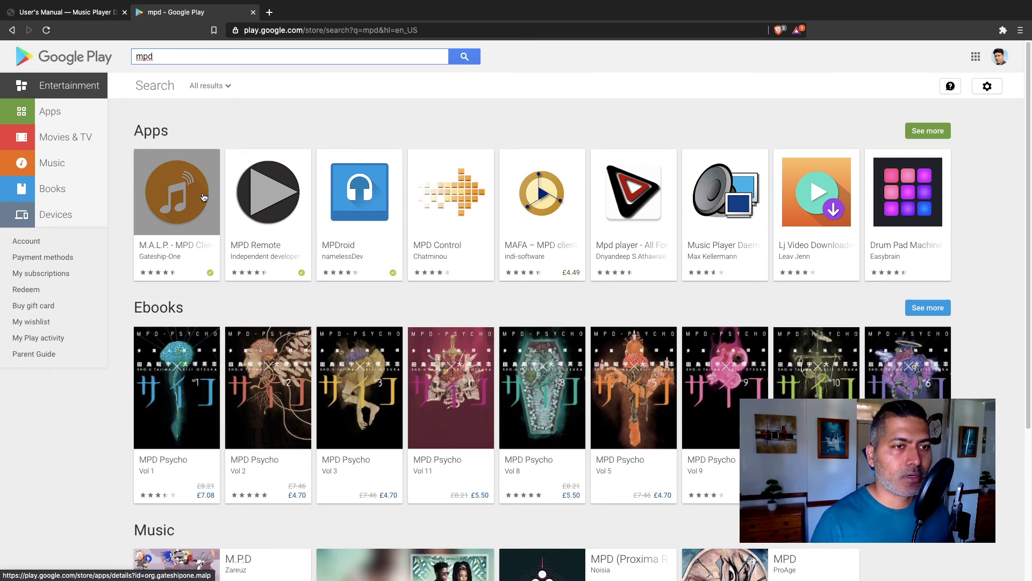
left_click(204, 197)
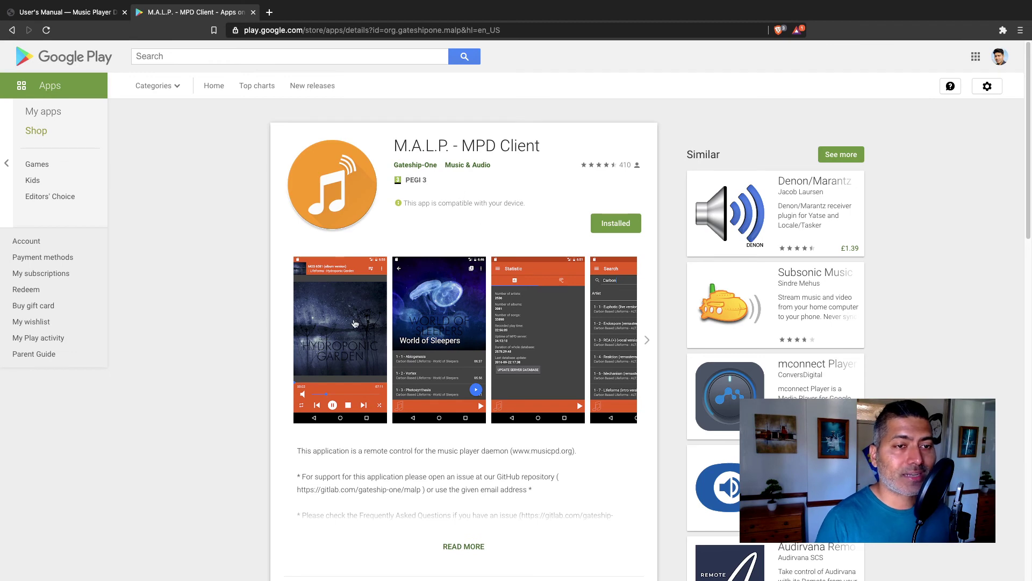
- View the M.A.L.P. player and World of Sleepers album screenshots enlarged, closing each one after viewing
left_click(353, 322)
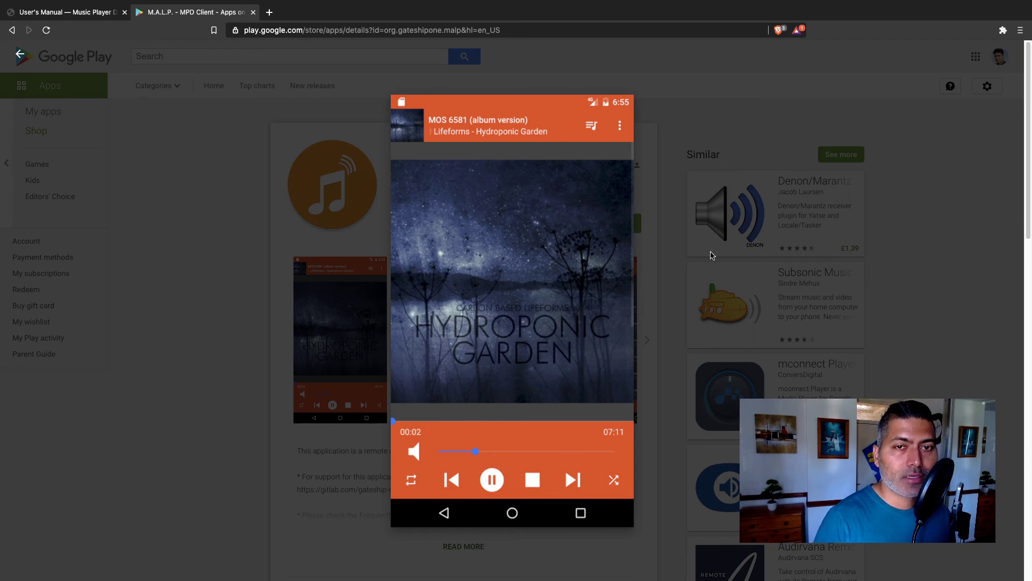
left_click(444, 316)
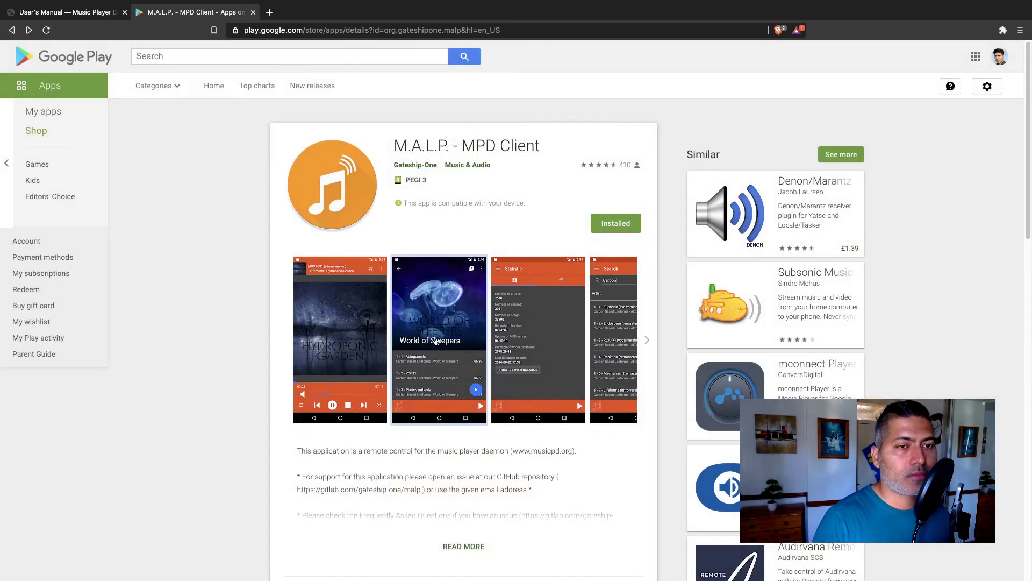
left_click(435, 339)
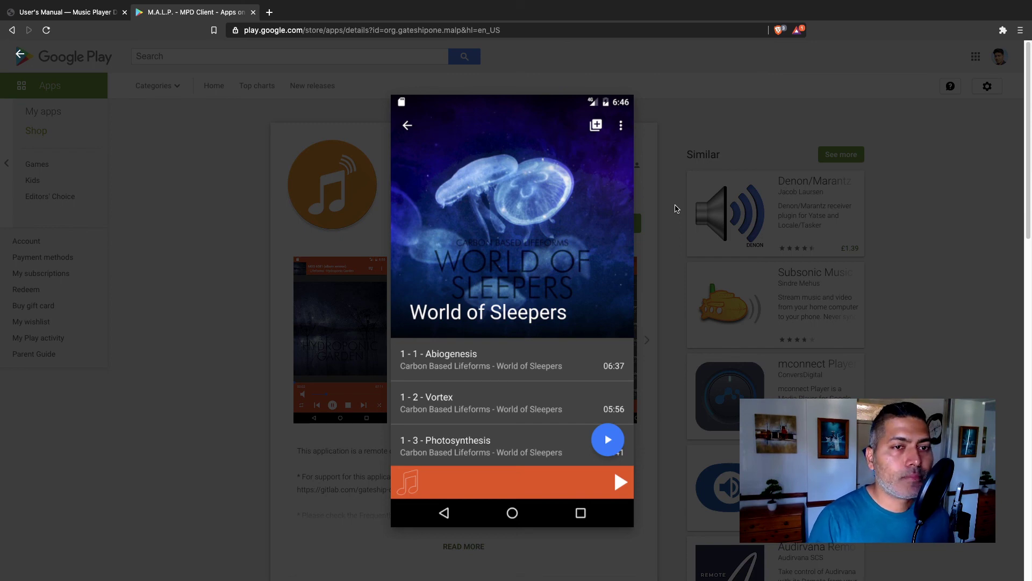
key("Escape")
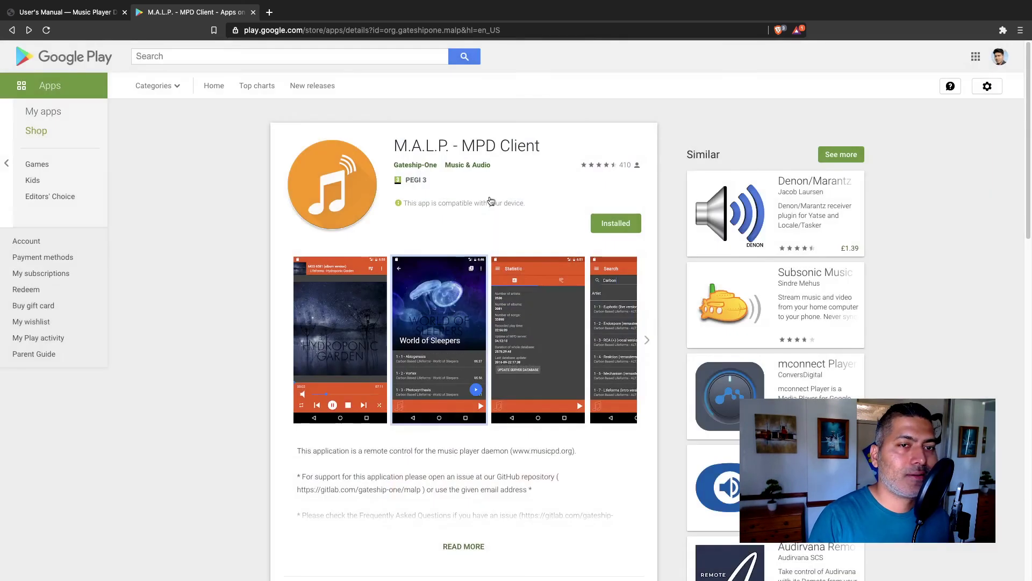